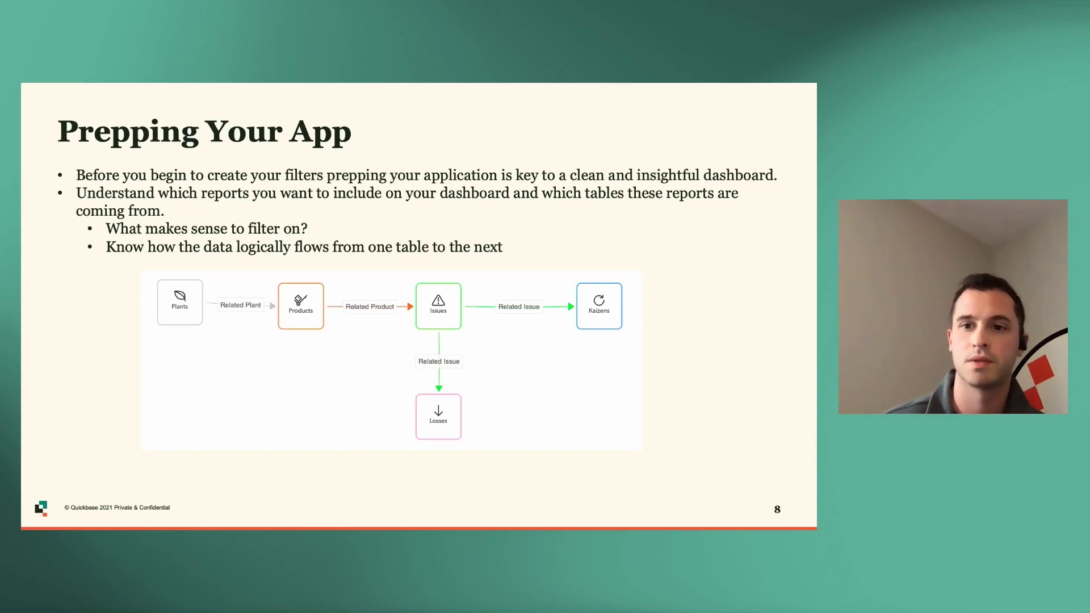
Advance the slides from Prepping Your App to the Demo Time slide on building filters
key(Right)
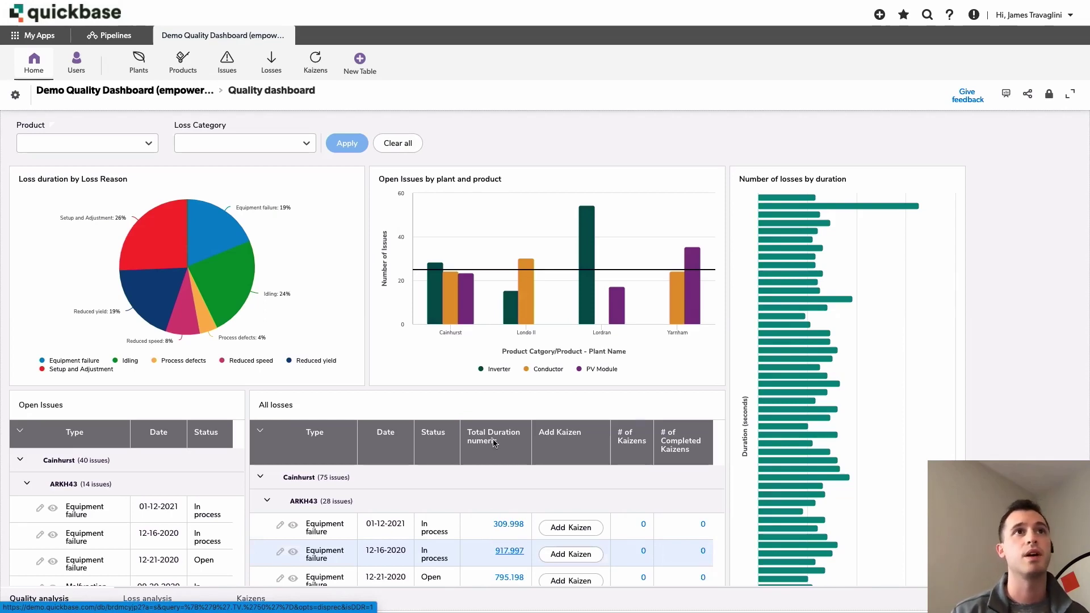
Apply the Availability loss-category filter to the Quality charts, then clear it again
click(148, 145)
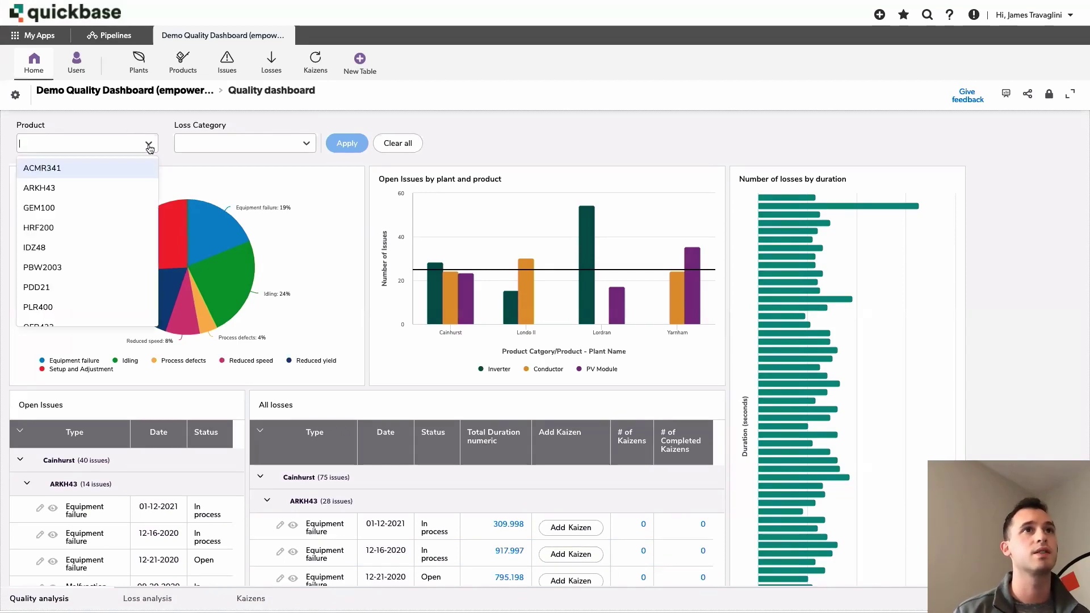
click(307, 146)
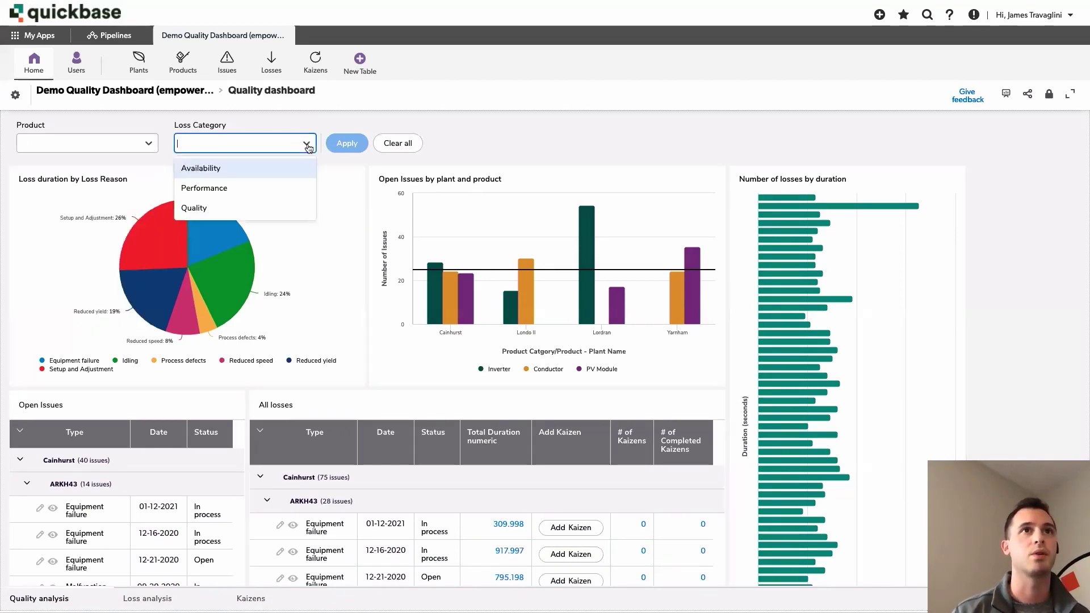
click(609, 143)
click(306, 143)
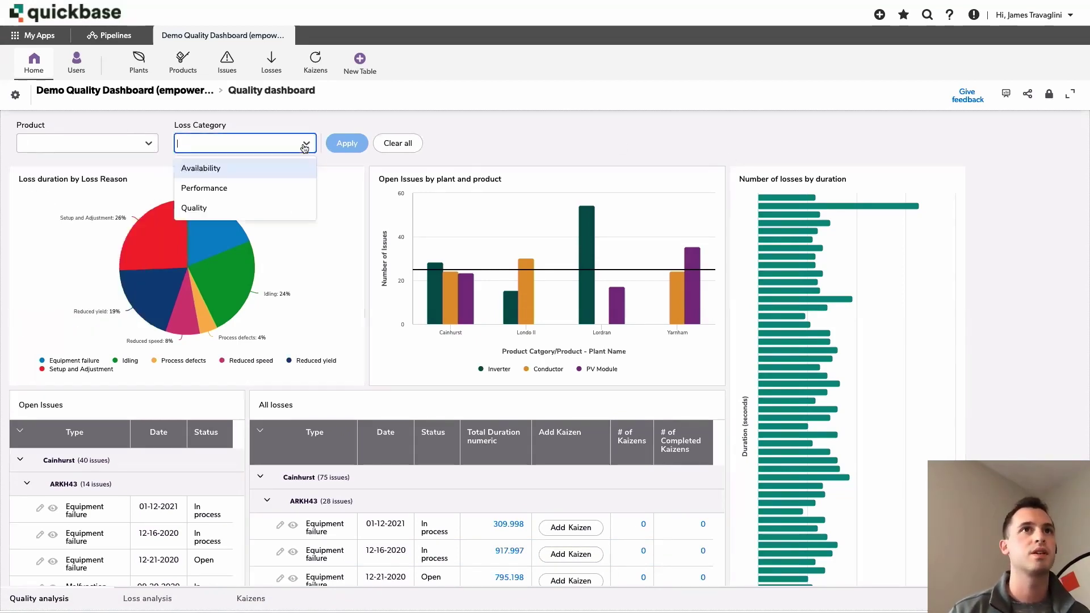
click(204, 169)
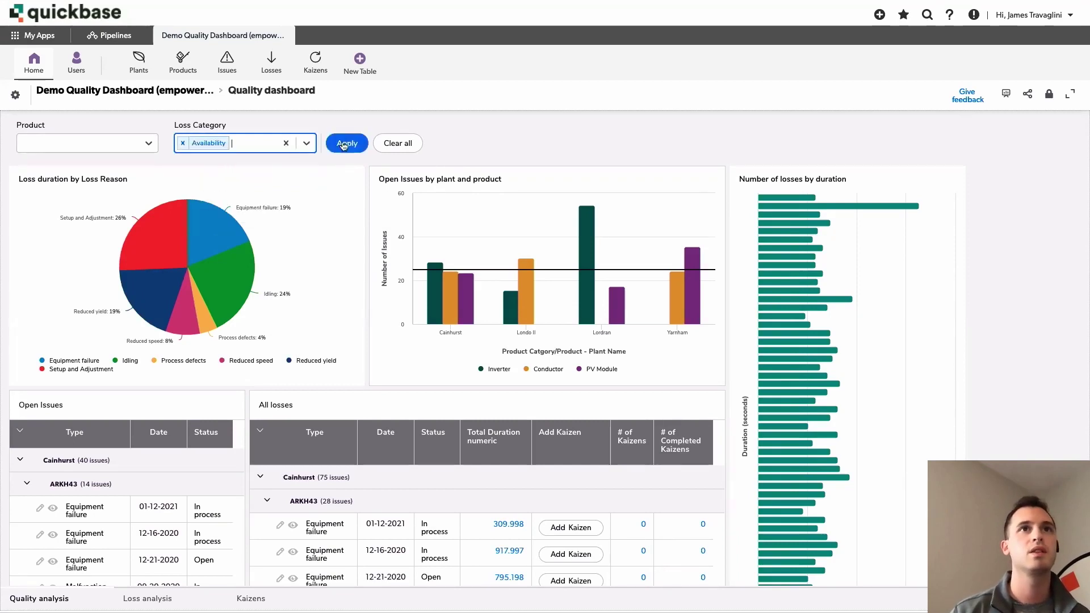
click(347, 144)
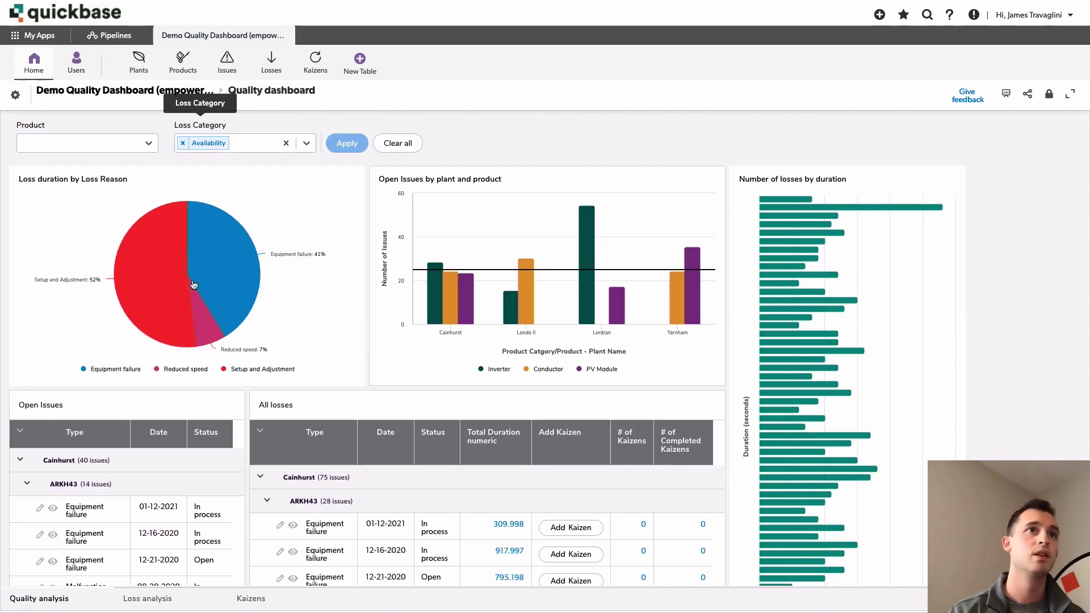
mouse_move(270, 279)
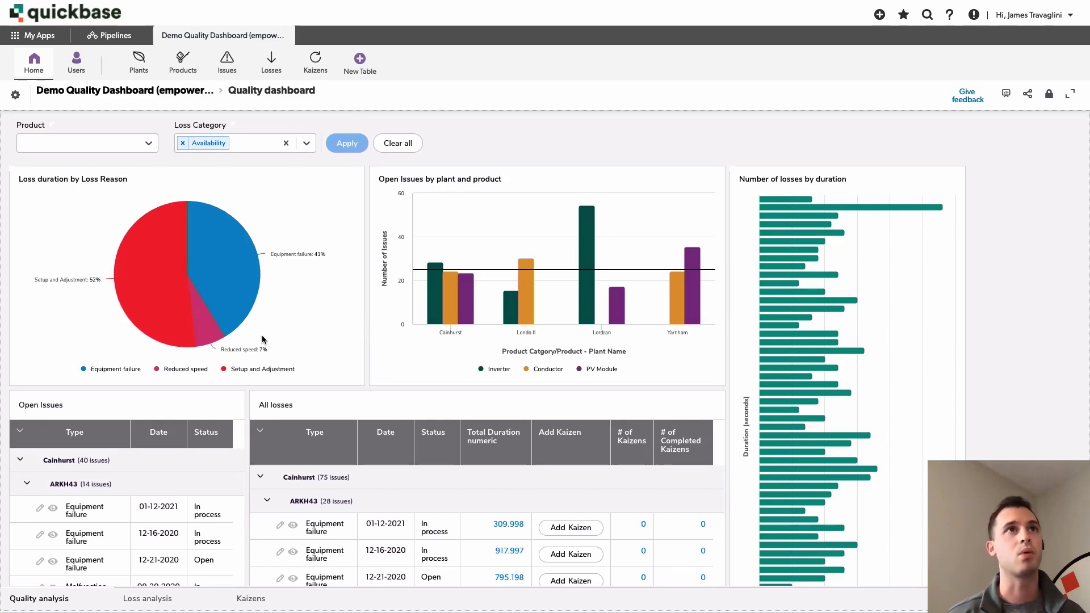
click(285, 145)
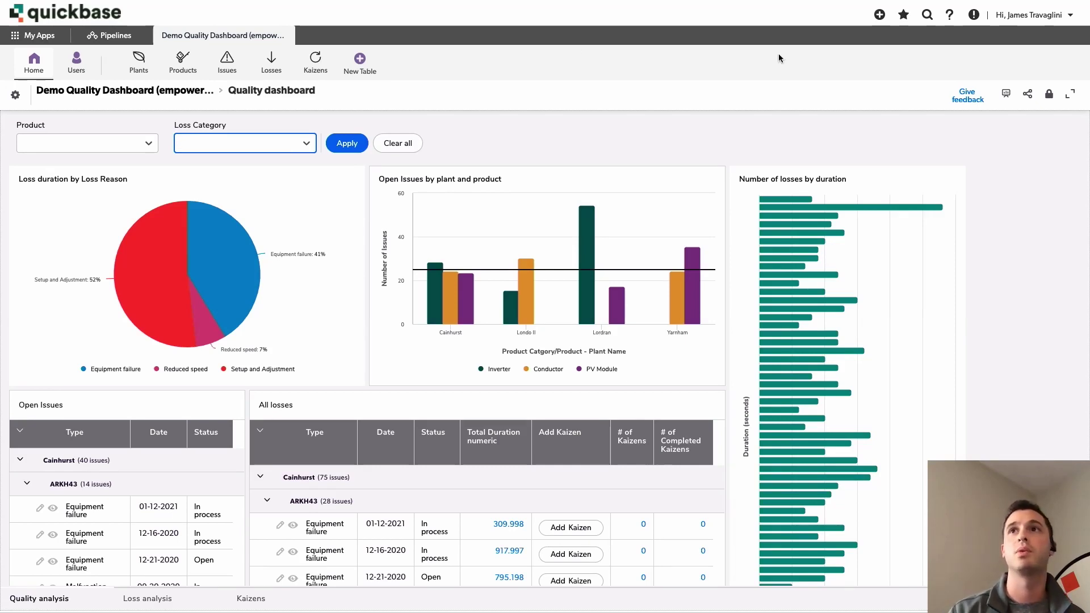
Present the dashboard full screen through the Open Issues and losses-by-duration charts, then restore normal view
click(1068, 97)
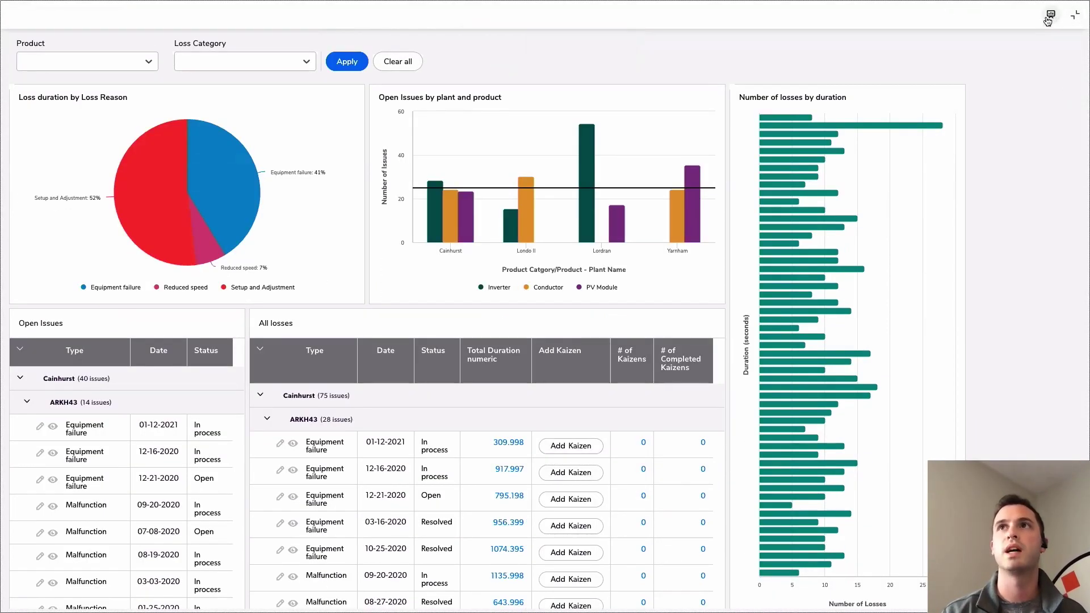
click(1051, 17)
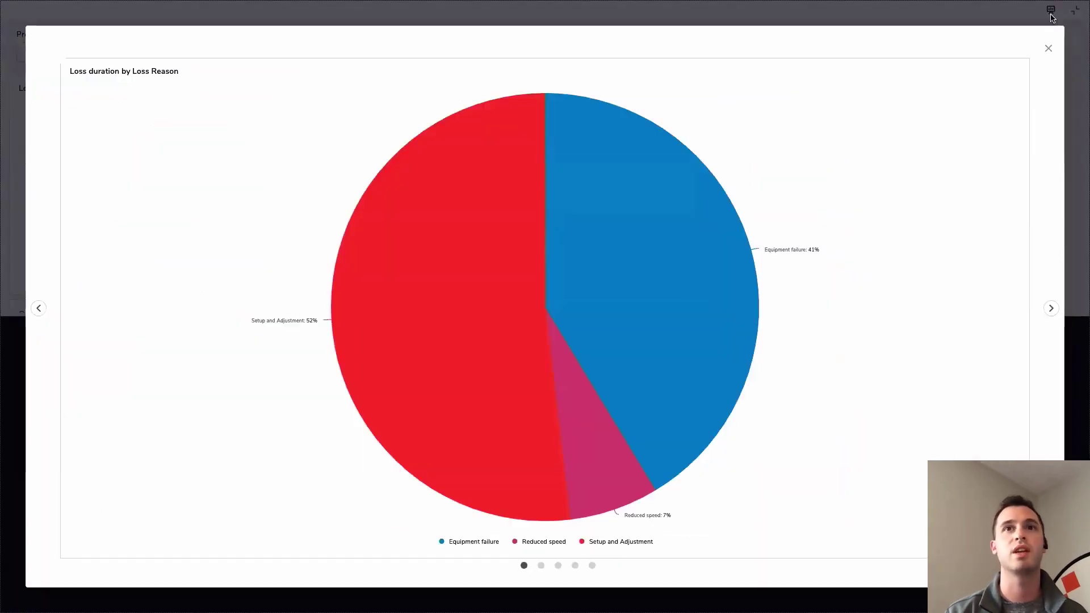
mouse_move(714, 215)
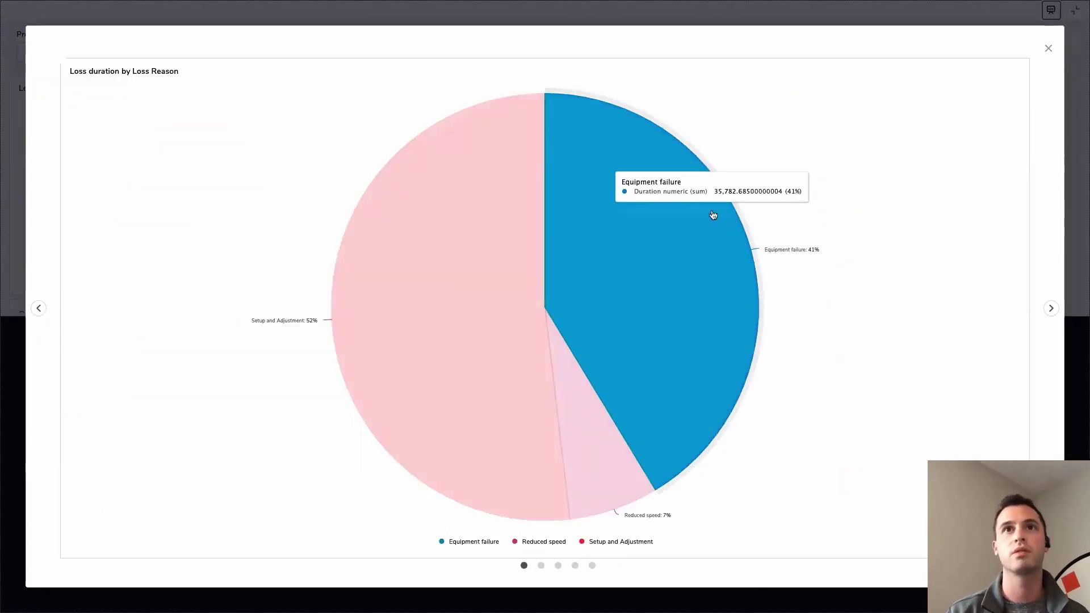
click(1051, 309)
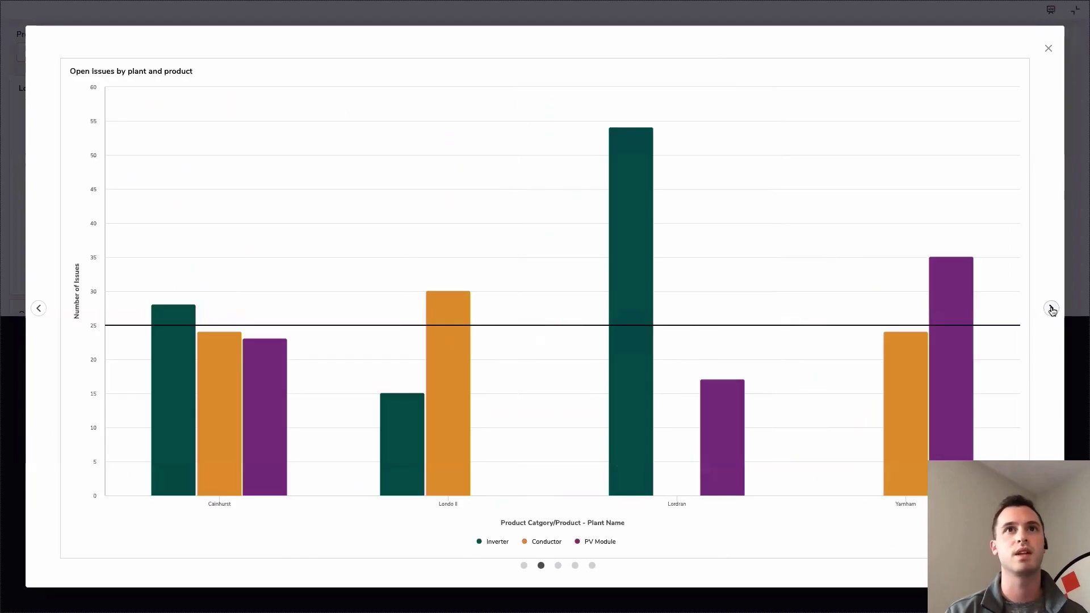
click(1050, 309)
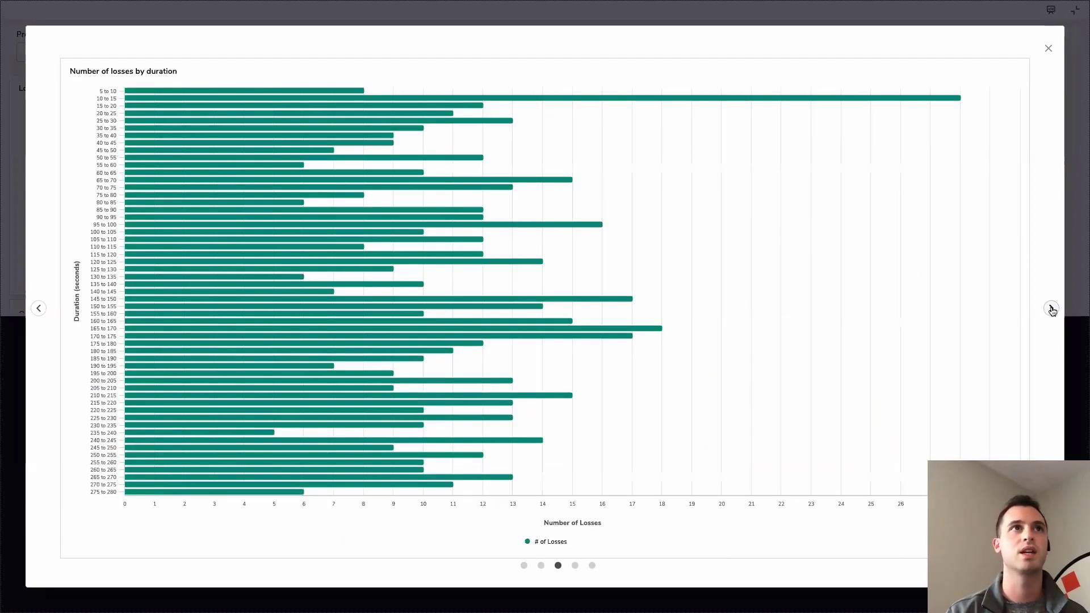
click(1050, 47)
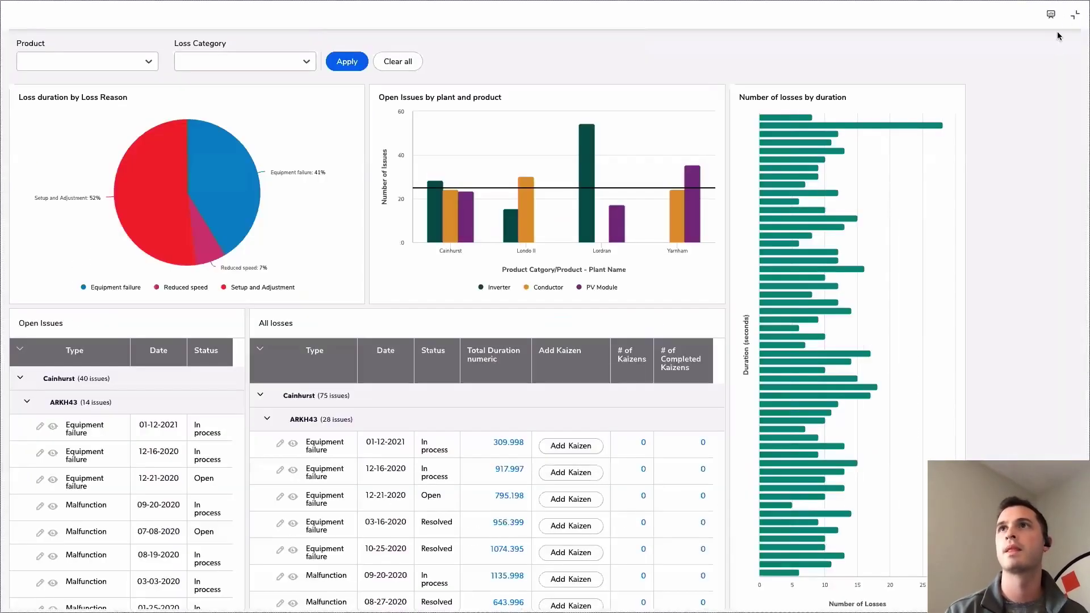
click(1076, 17)
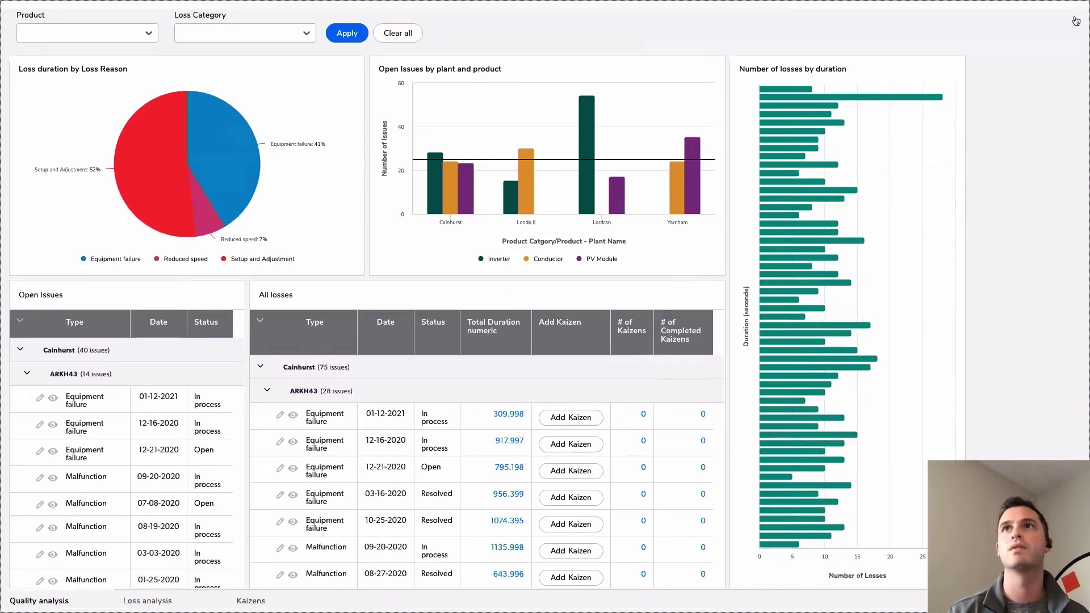
click(1075, 21)
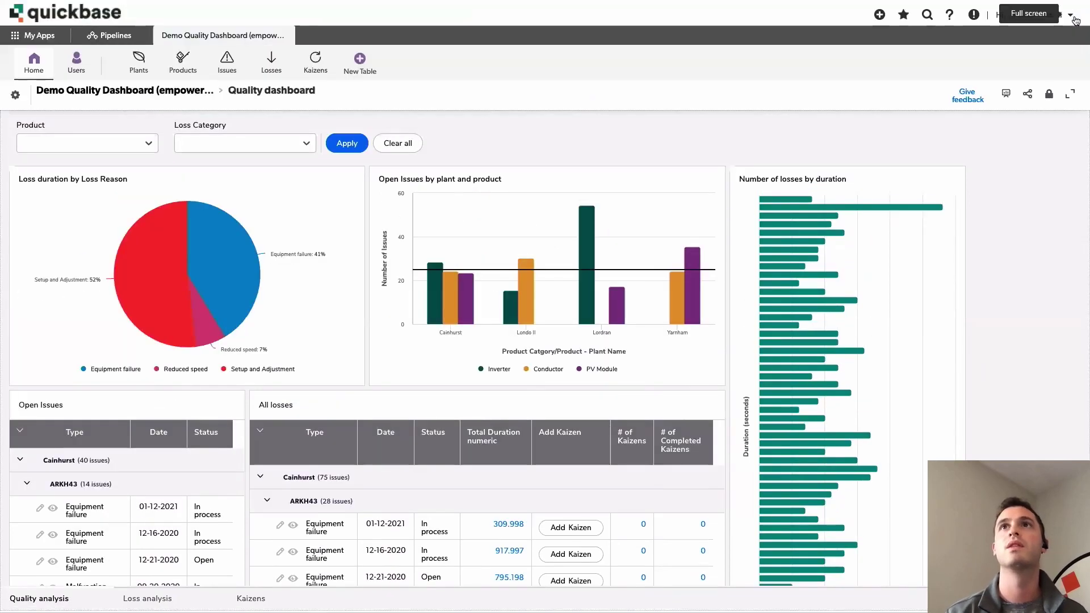
click(1028, 94)
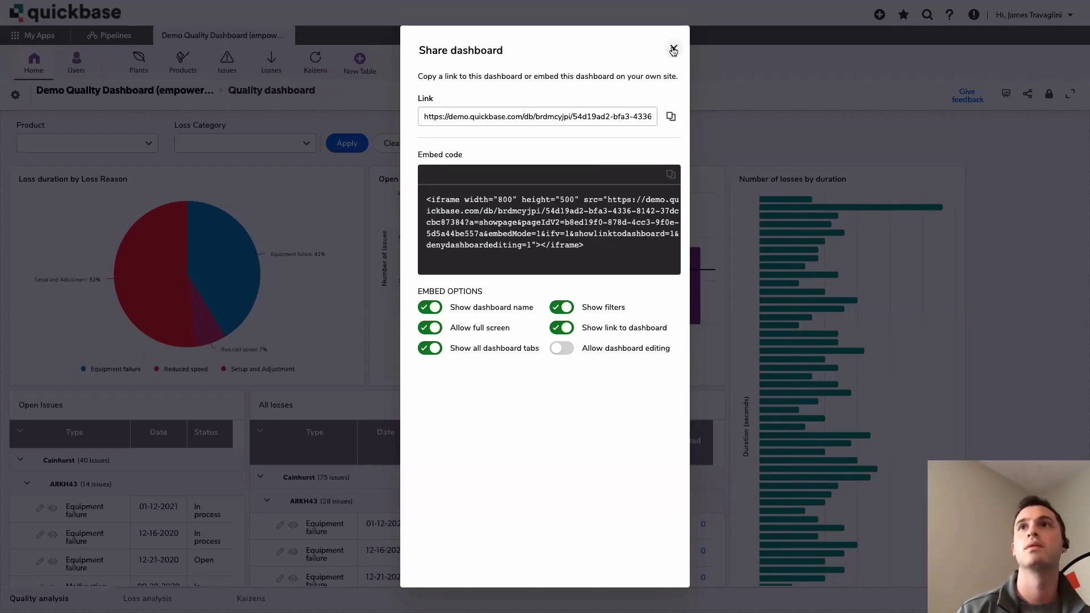
click(673, 50)
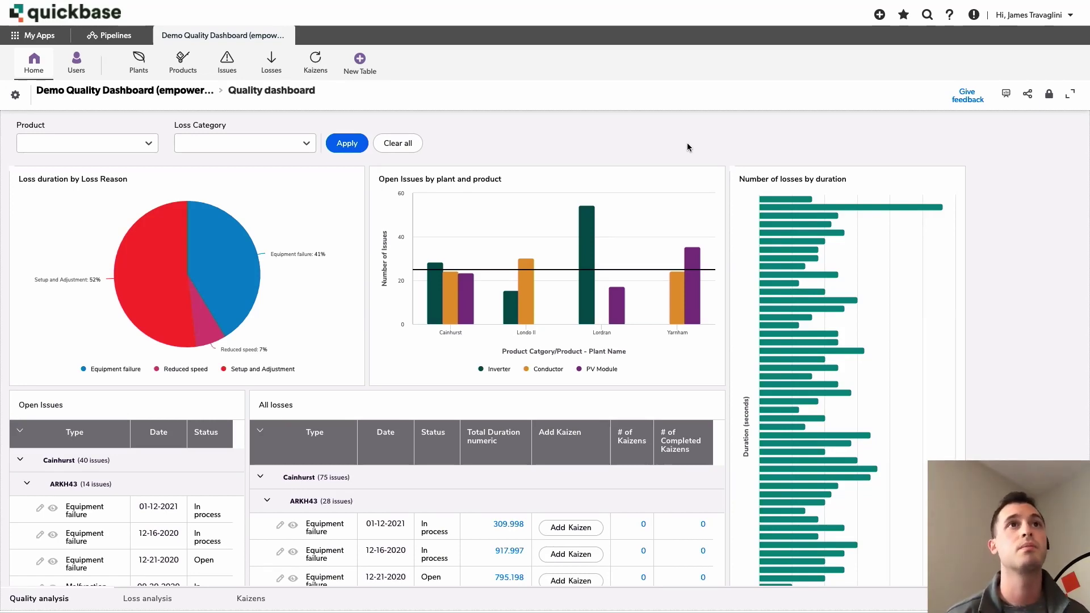
click(145, 72)
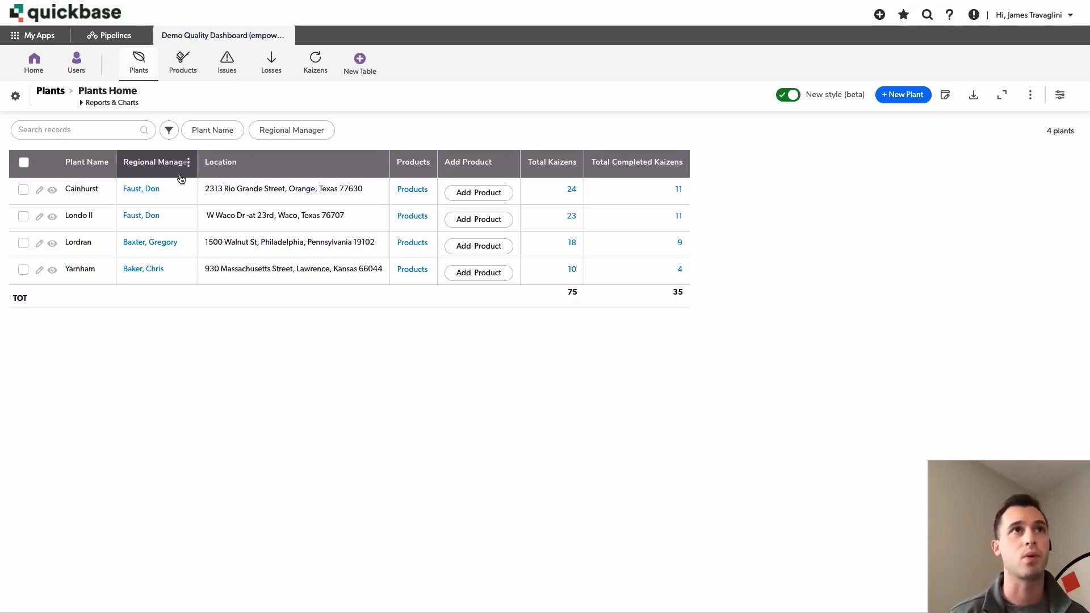
Create a Formula - Text field labelled 'Regional Manager(filters)' in the Plants table
click(15, 96)
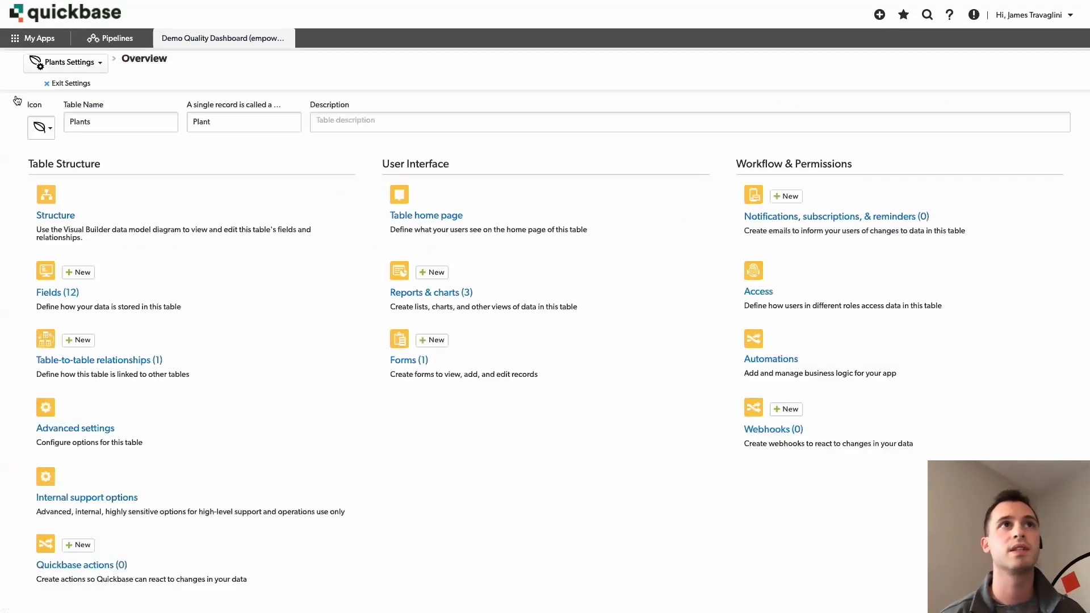
click(84, 275)
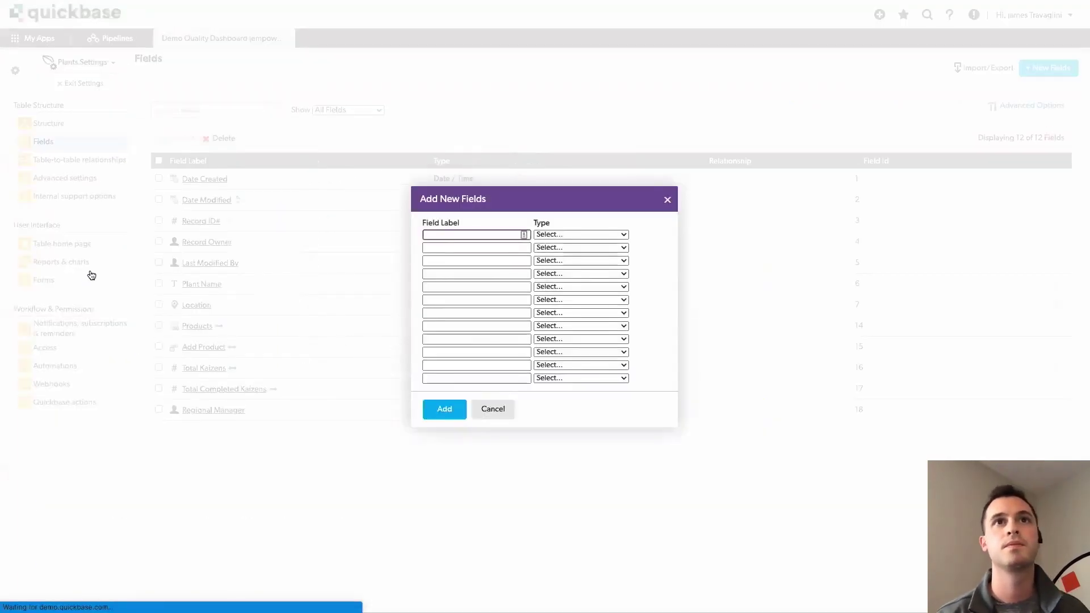
text(Regional)
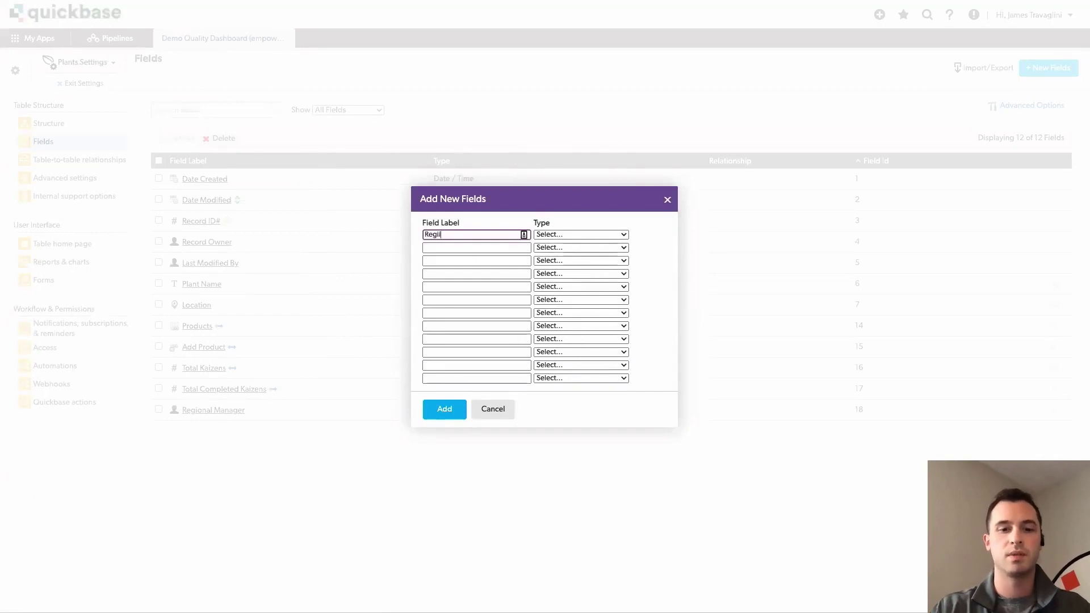
key(BackSpace)
key(BackSpace)
key(BackSpace)
key(BackSpace)
text(ona)
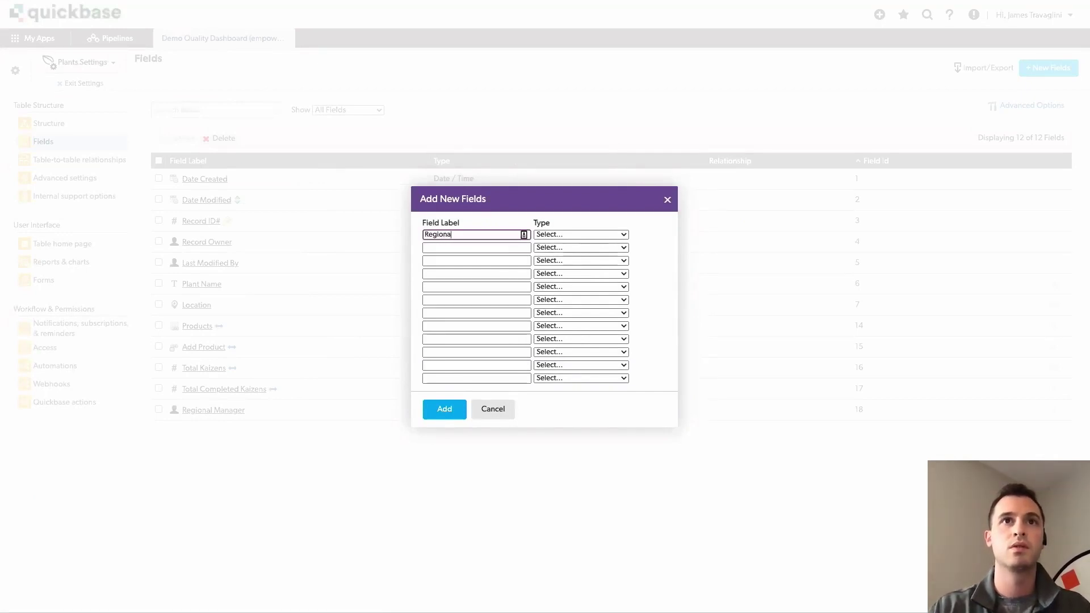
text(l Manager)
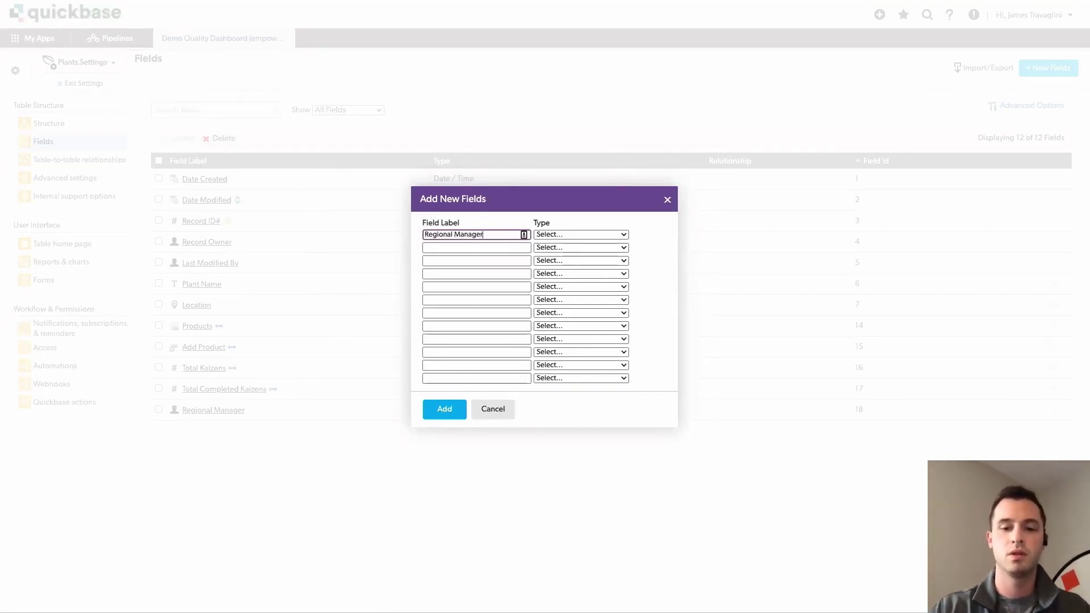
text((filters)
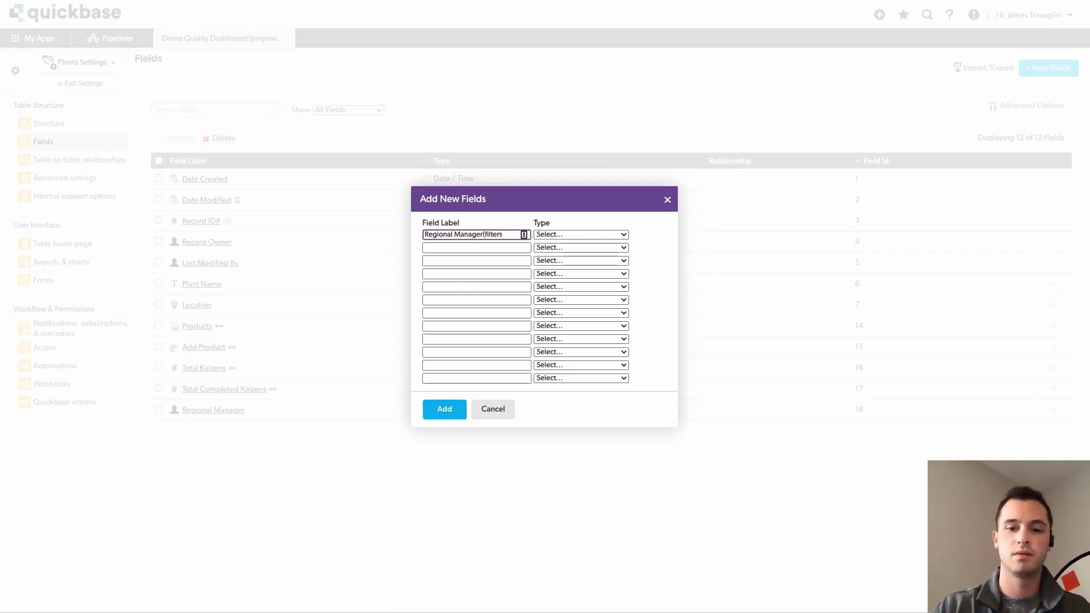
text())
click(569, 234)
click(444, 409)
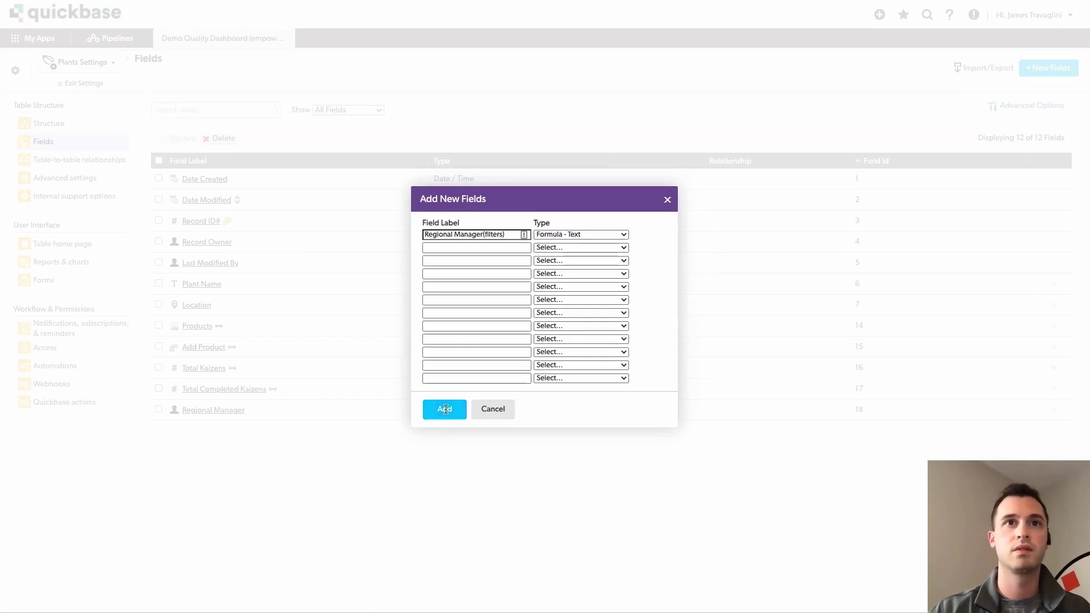
click(216, 433)
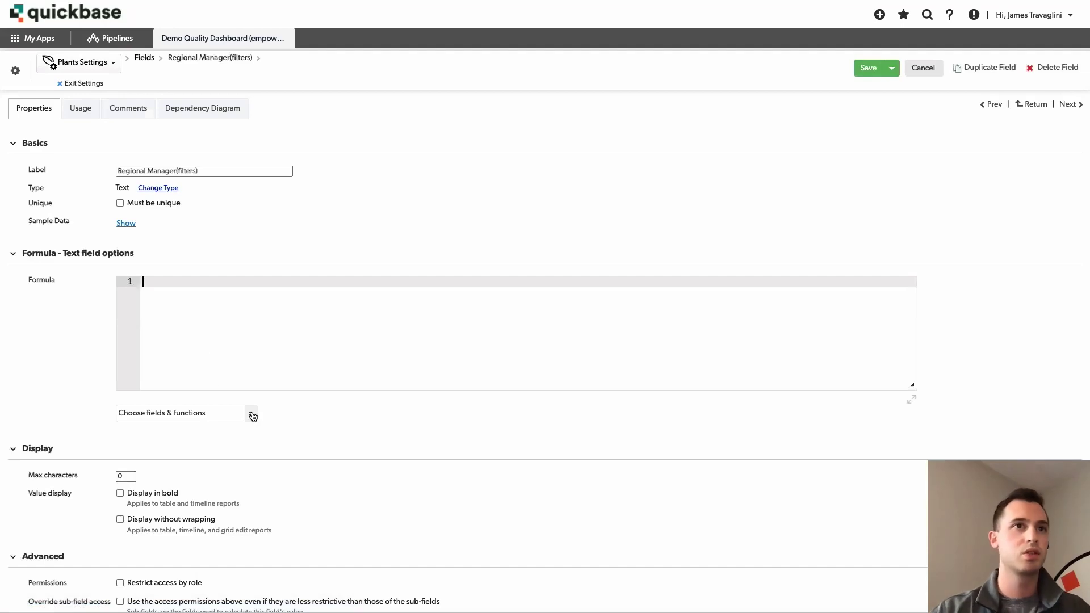
click(253, 417)
Review the UserToName function reference, highlighting its User argument and FF/LF name formats
click(190, 460)
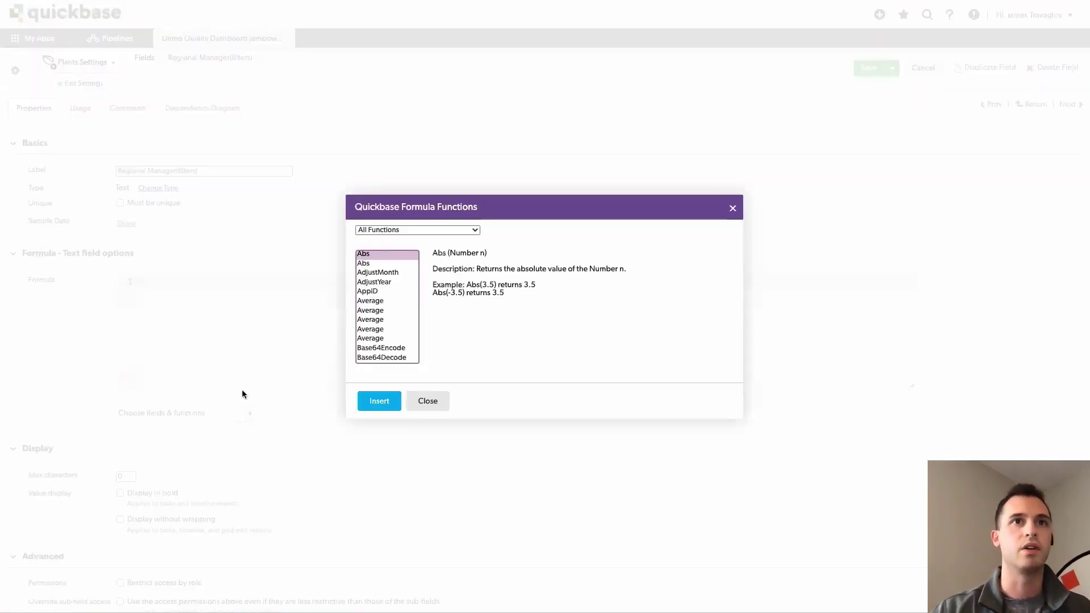
scroll(407, 330, down, 15)
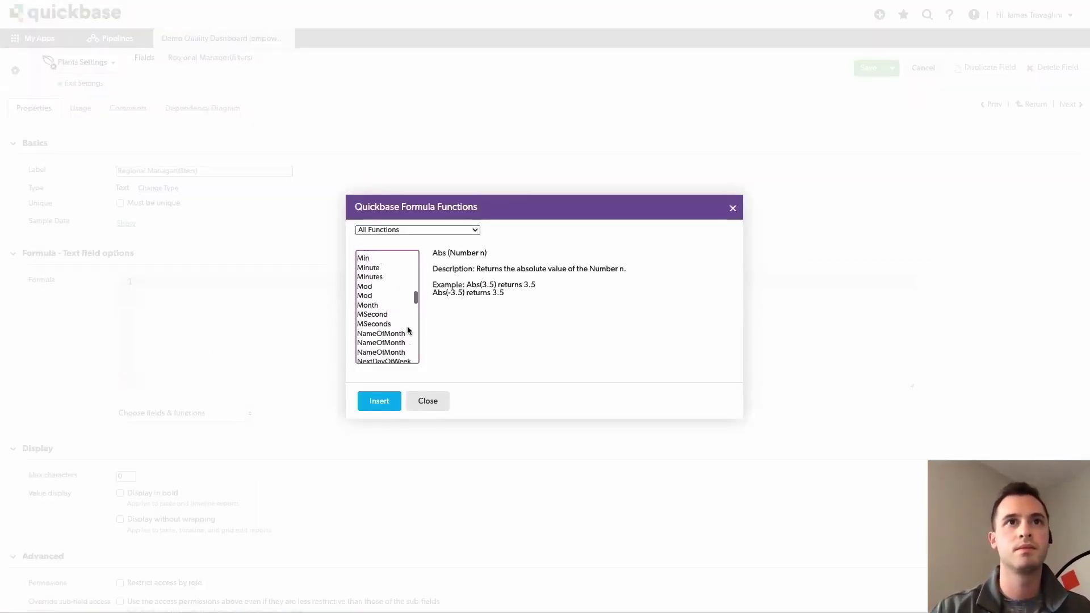
scroll(408, 327, down, 15)
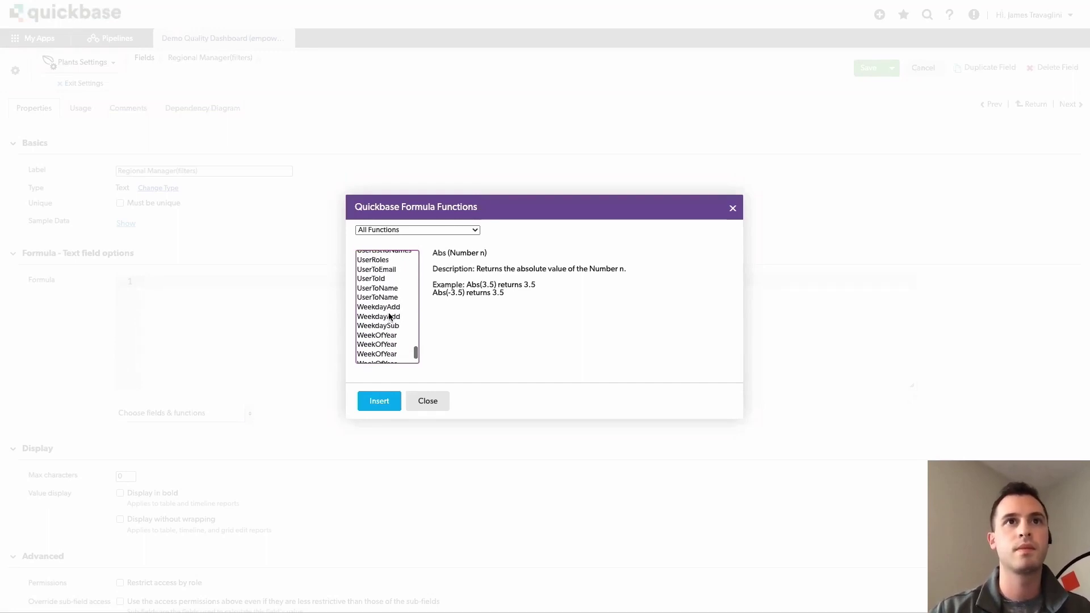
click(383, 288)
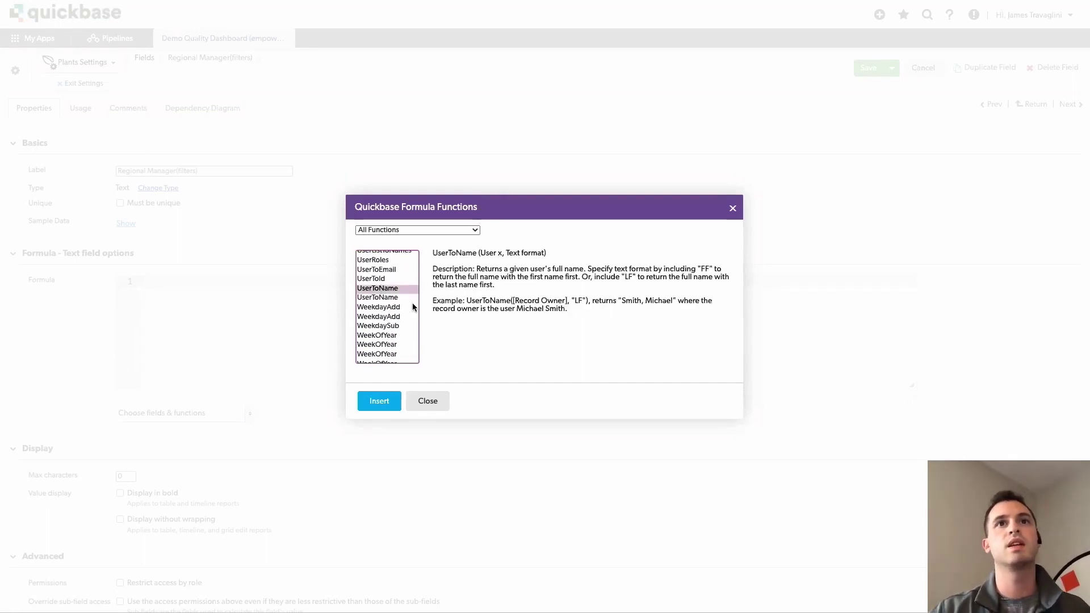
click(443, 253)
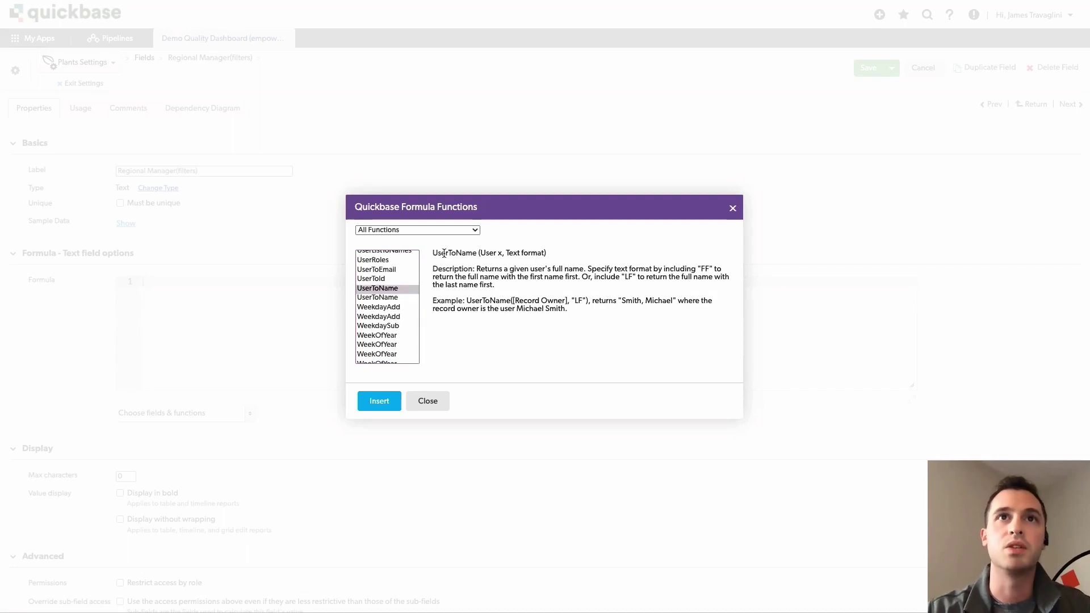
double_click(491, 253)
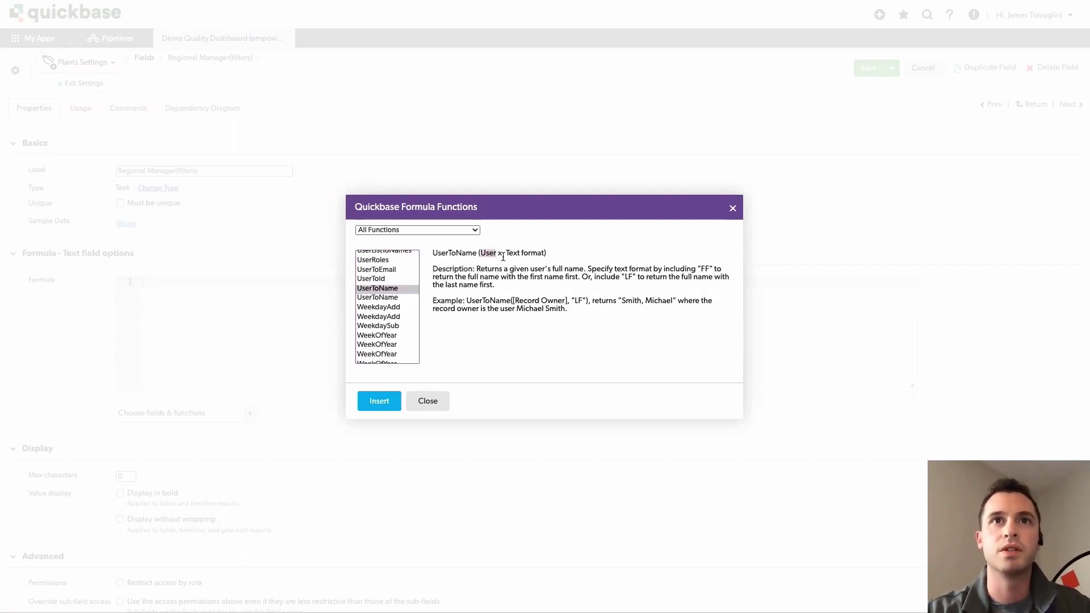
click(506, 251)
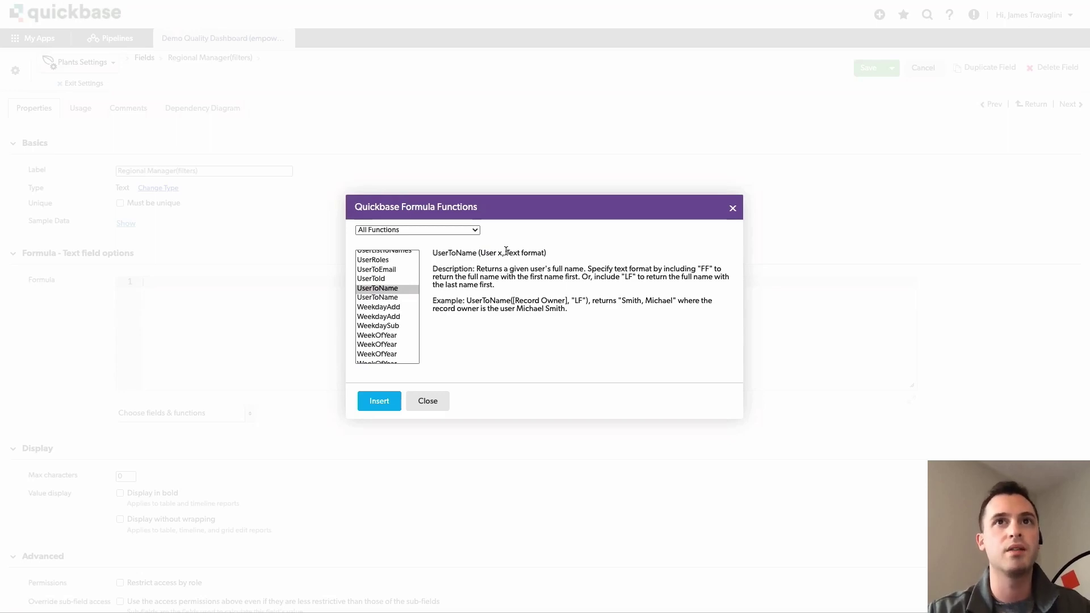
double_click(705, 266)
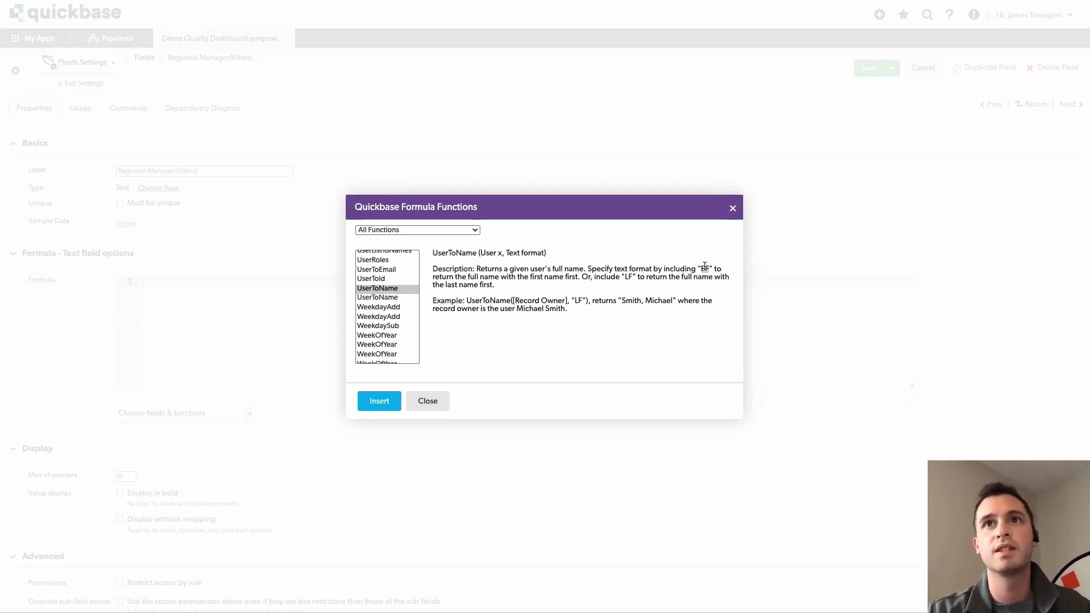
double_click(578, 299)
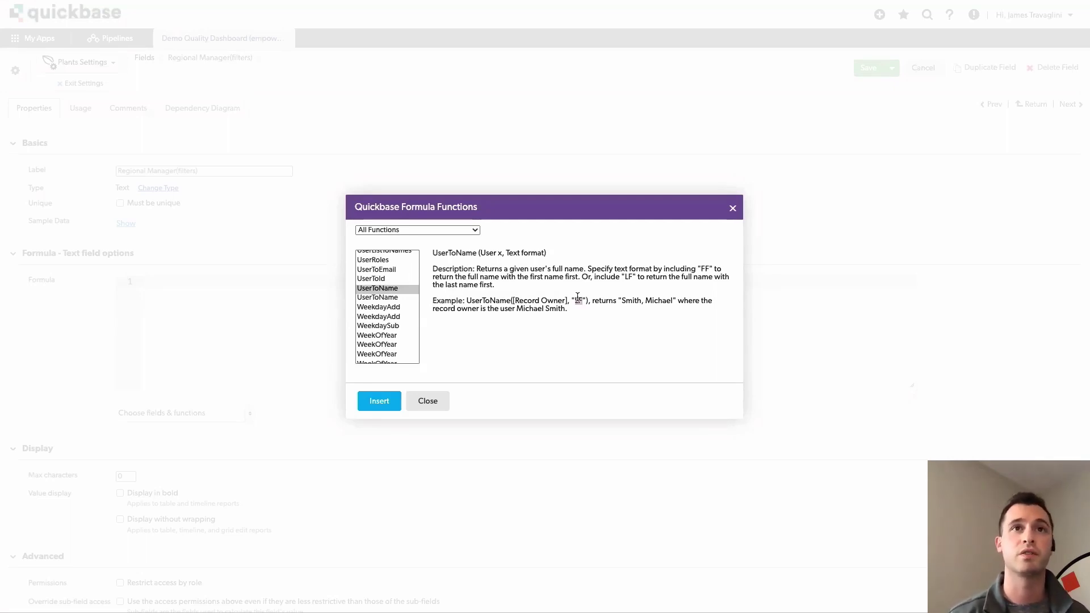
click(733, 210)
Write the formula UsertoName([Regional Manager]) for the new field
click(241, 283)
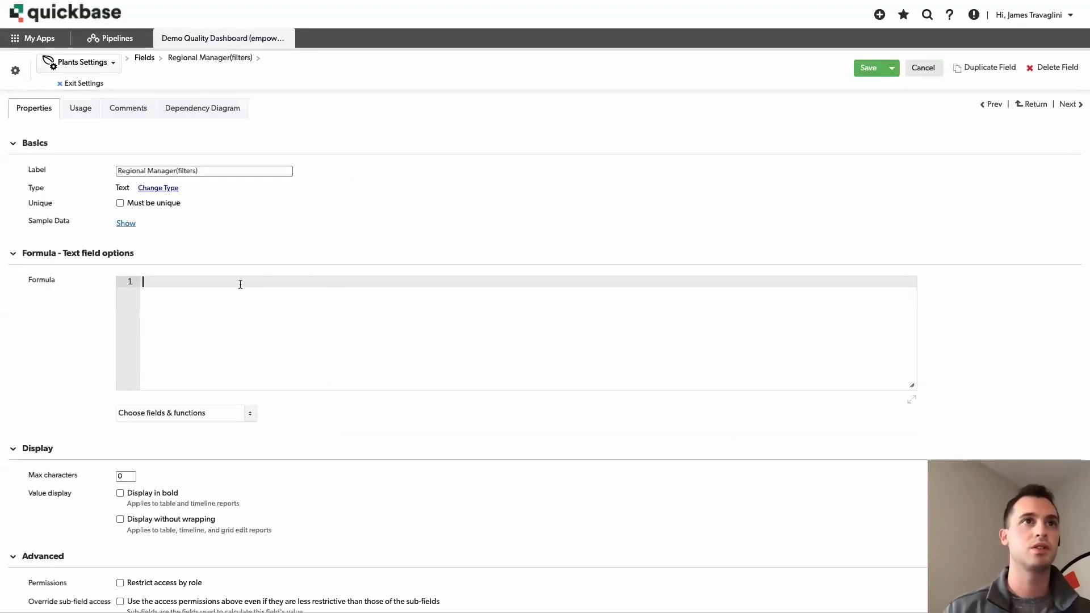
text(Userto)
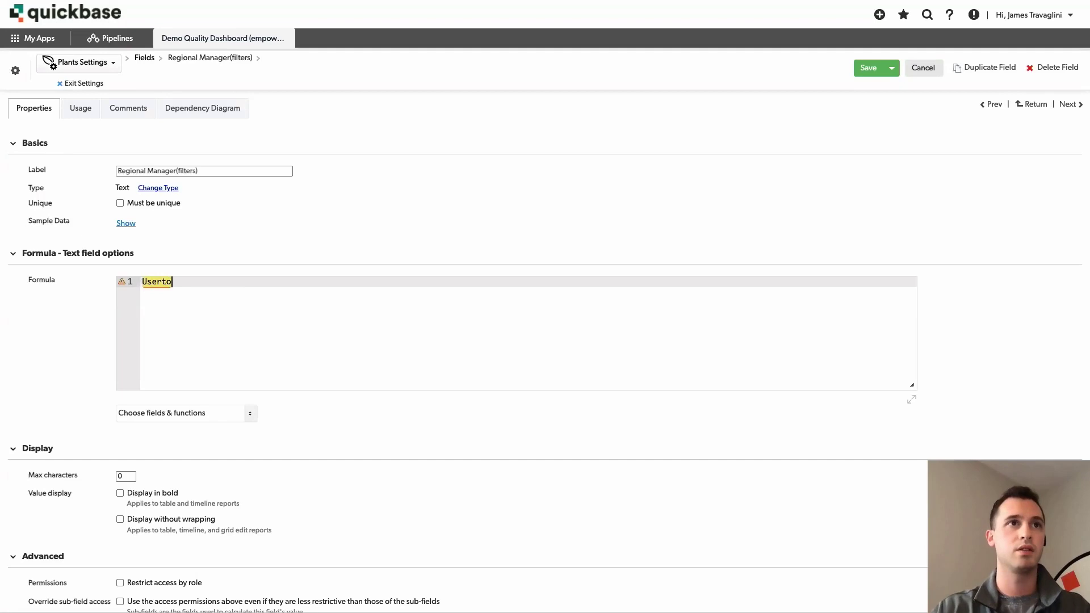
text(Name()
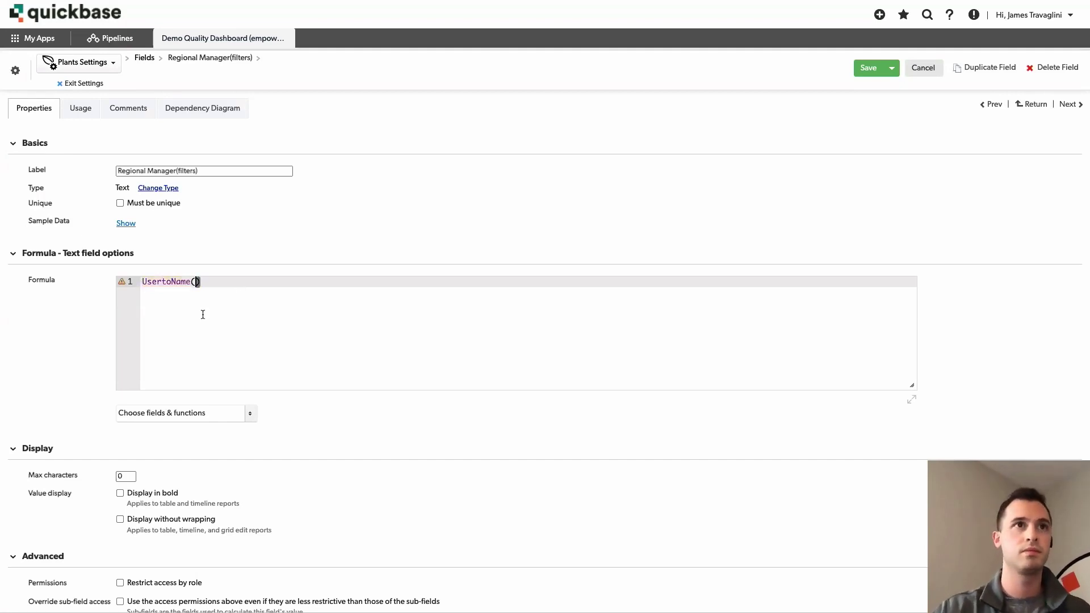
click(179, 414)
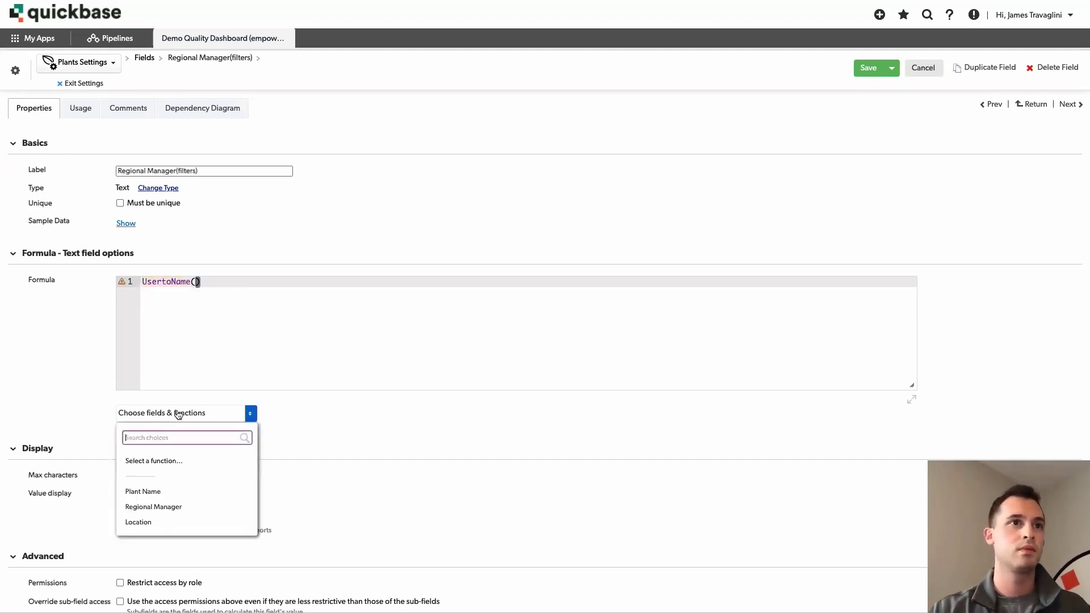
click(169, 512)
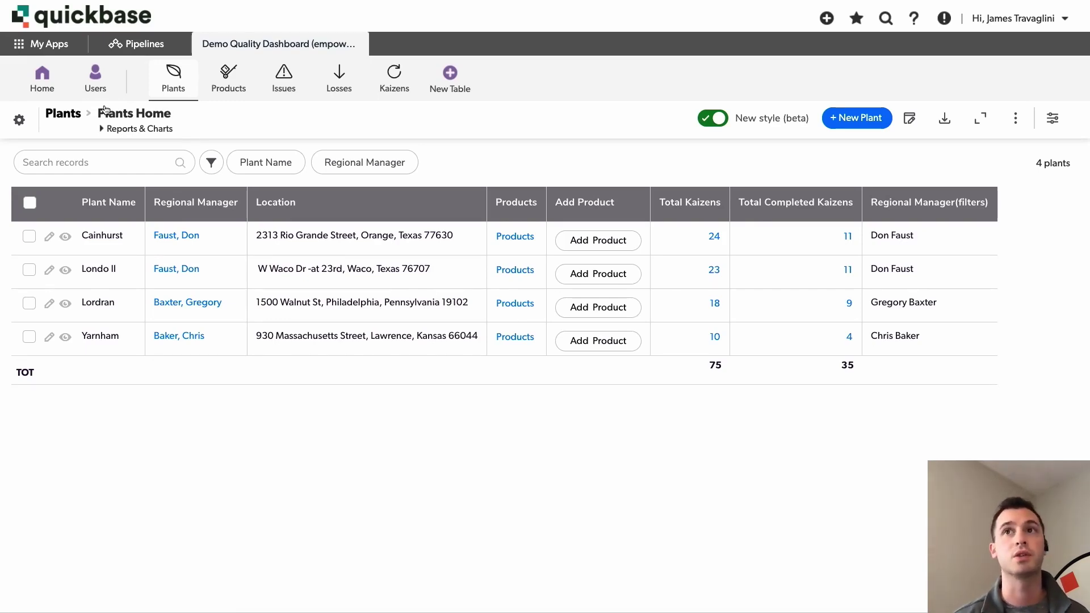
Add Regional Manager(filters) as a lookup field in Products via the Plants–Products relationship
click(19, 121)
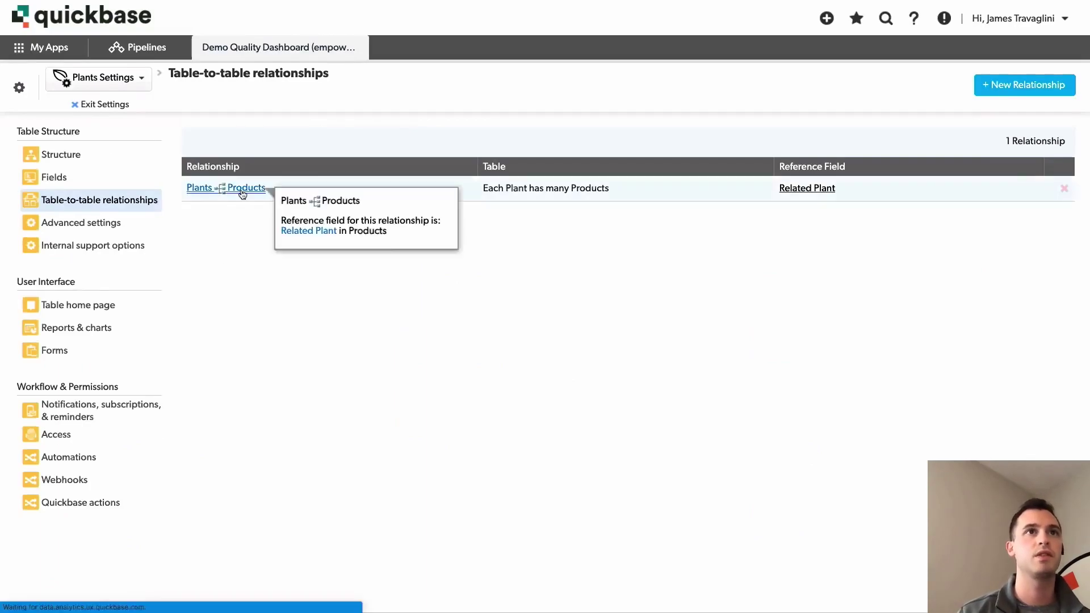
click(242, 188)
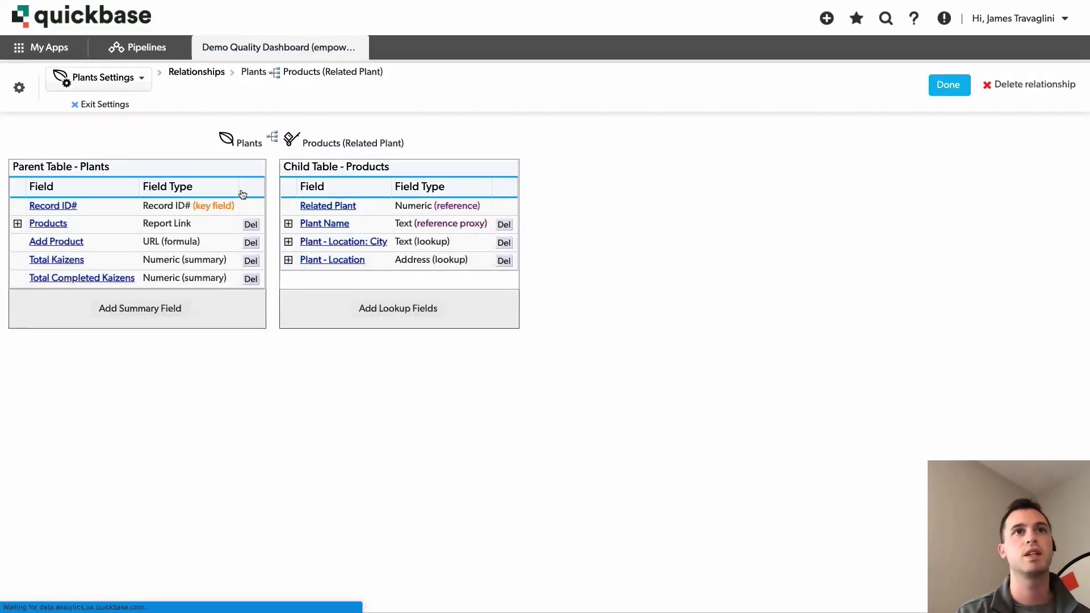
click(424, 311)
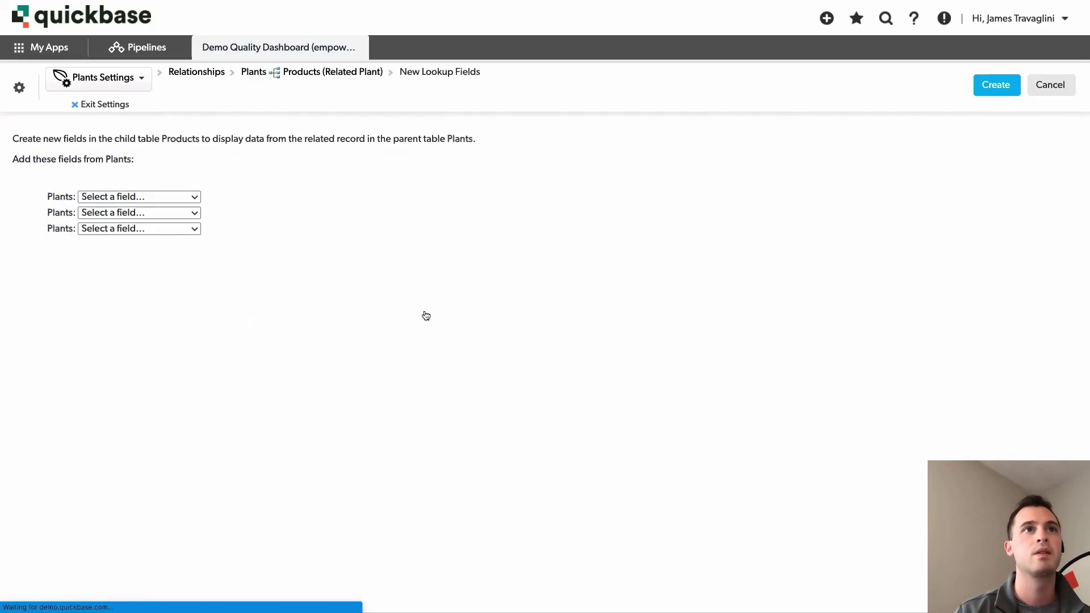
click(188, 196)
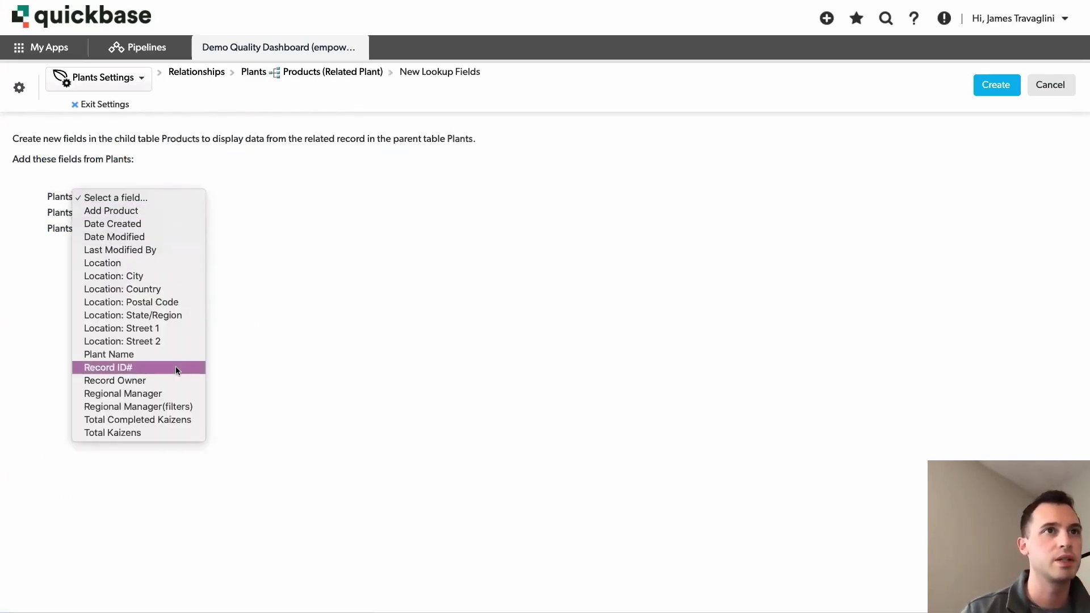
click(178, 408)
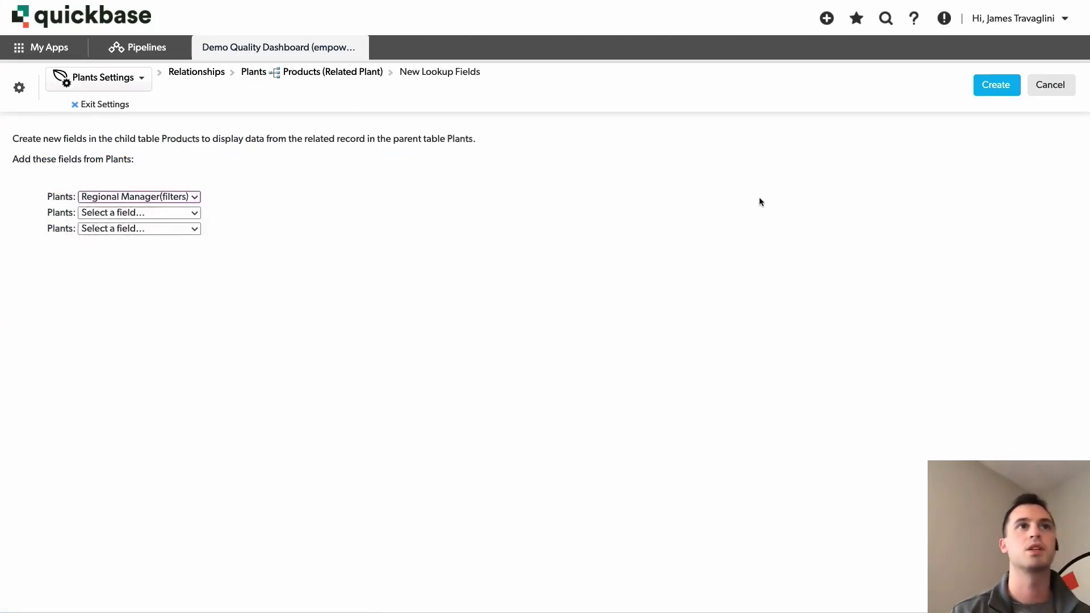
click(1000, 86)
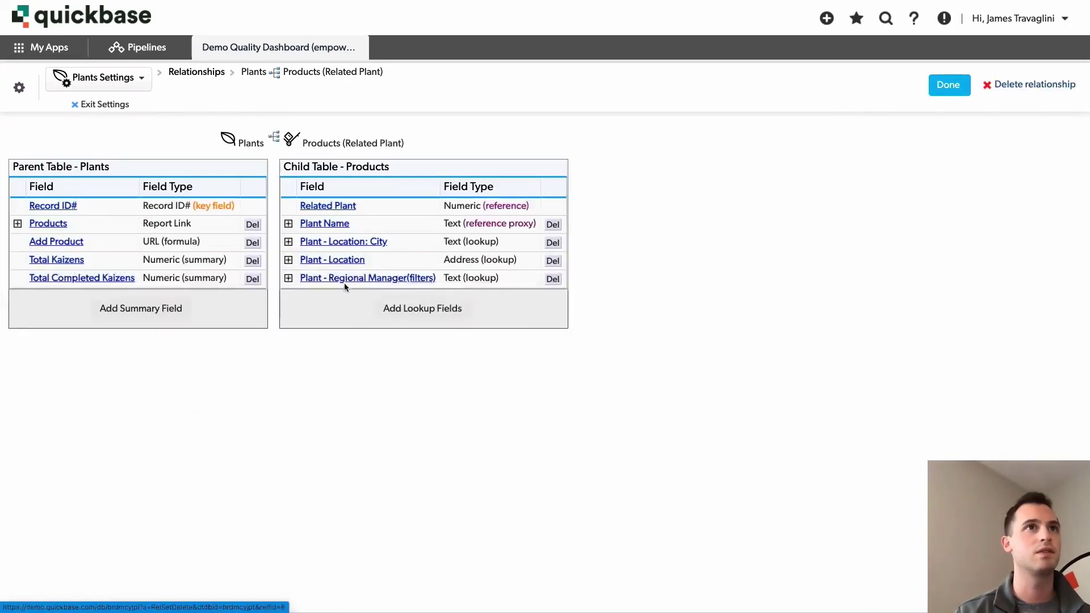
click(121, 79)
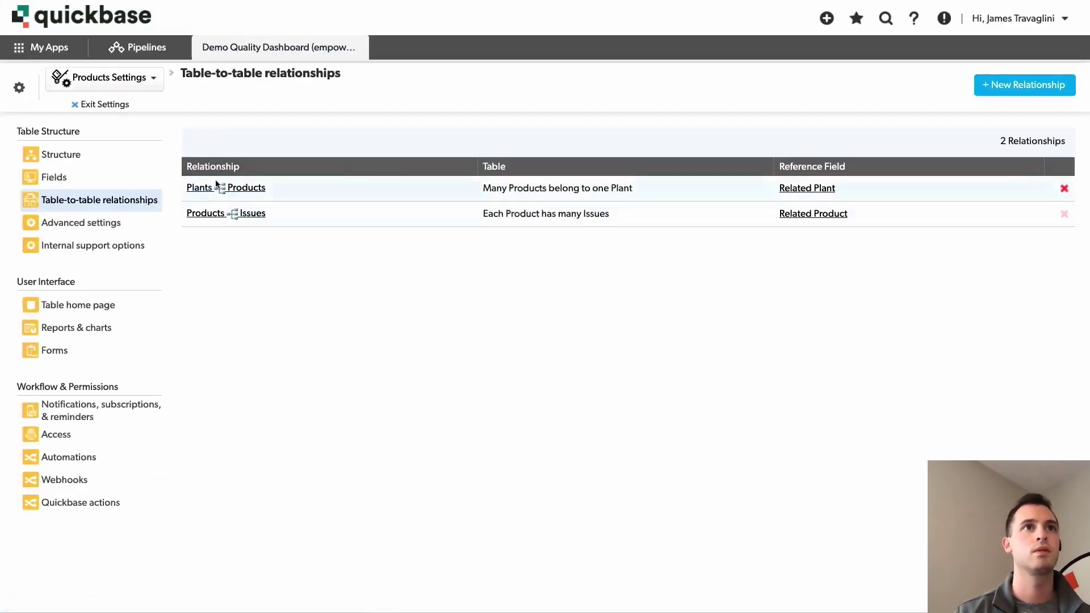
click(221, 215)
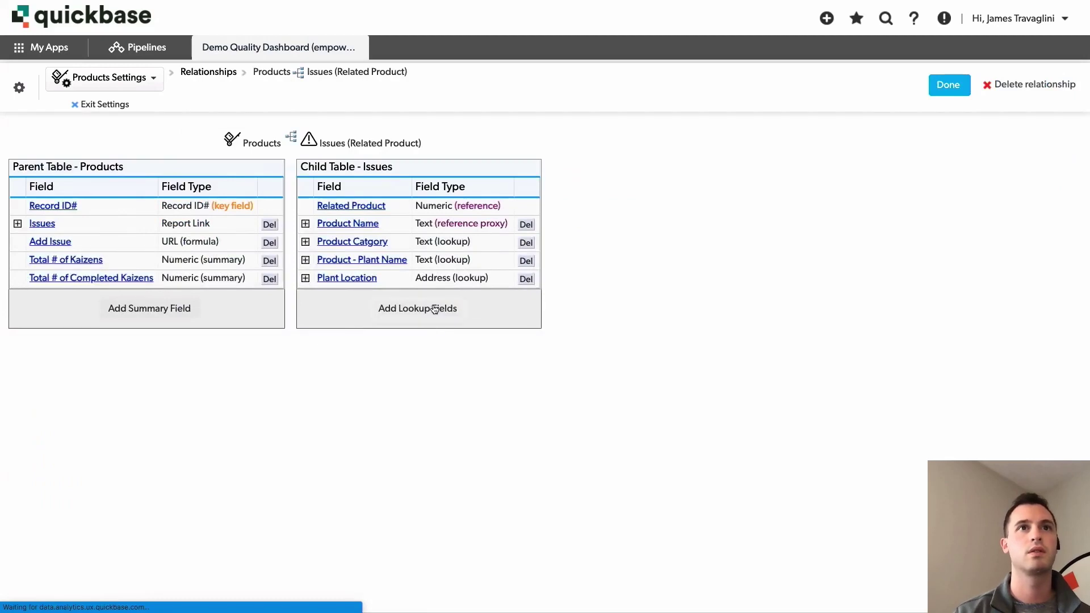
Create the Product - Plant - Regional Manager(filters) lookup in Issues from Plant - Regional Manager(filters)
click(438, 308)
click(154, 195)
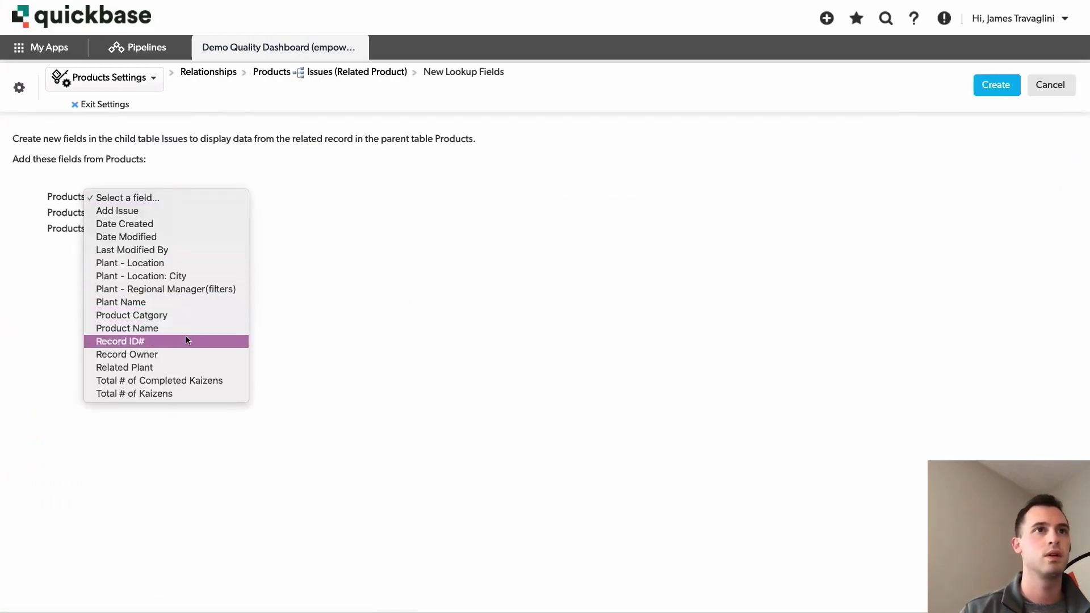
click(191, 291)
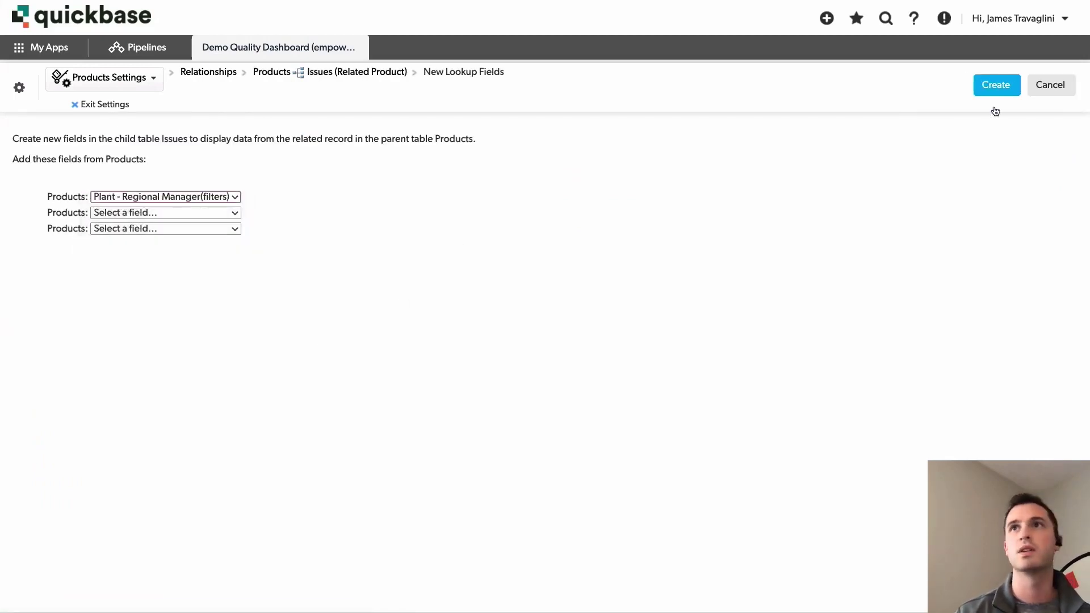
click(1010, 94)
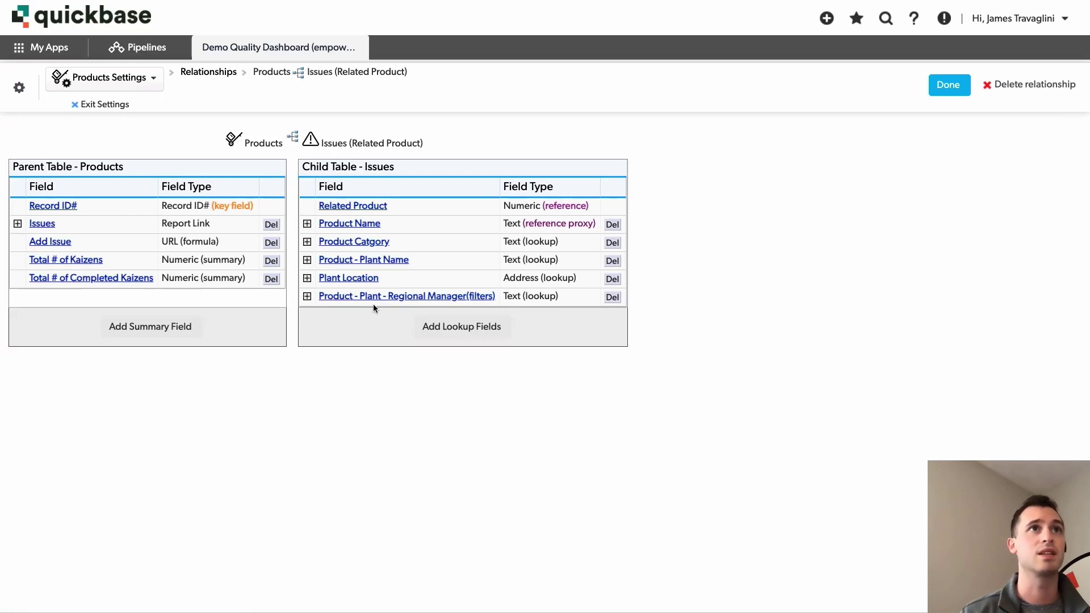
click(194, 75)
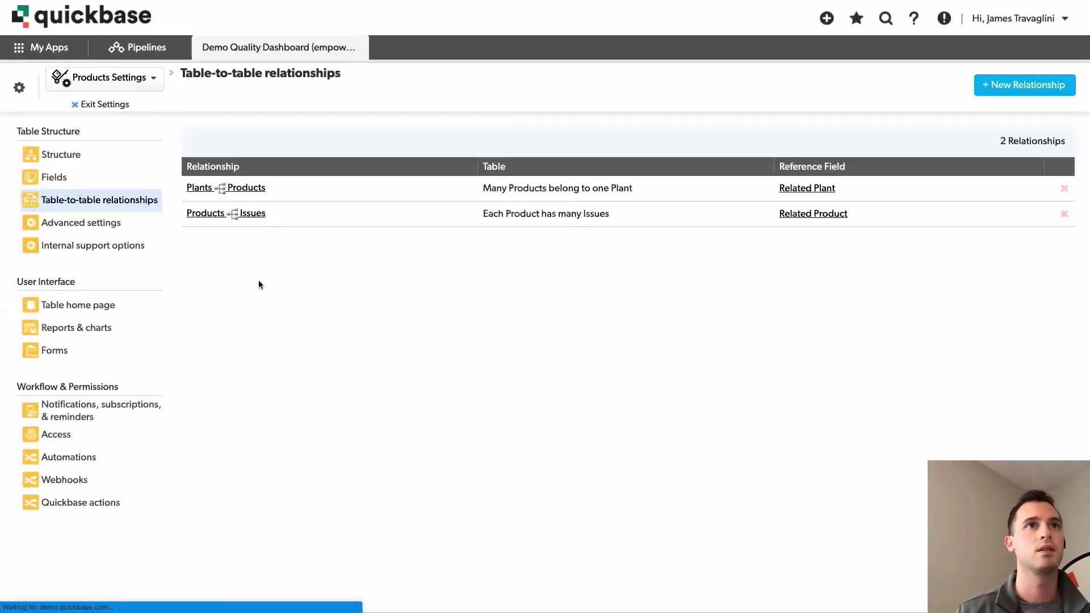
click(139, 79)
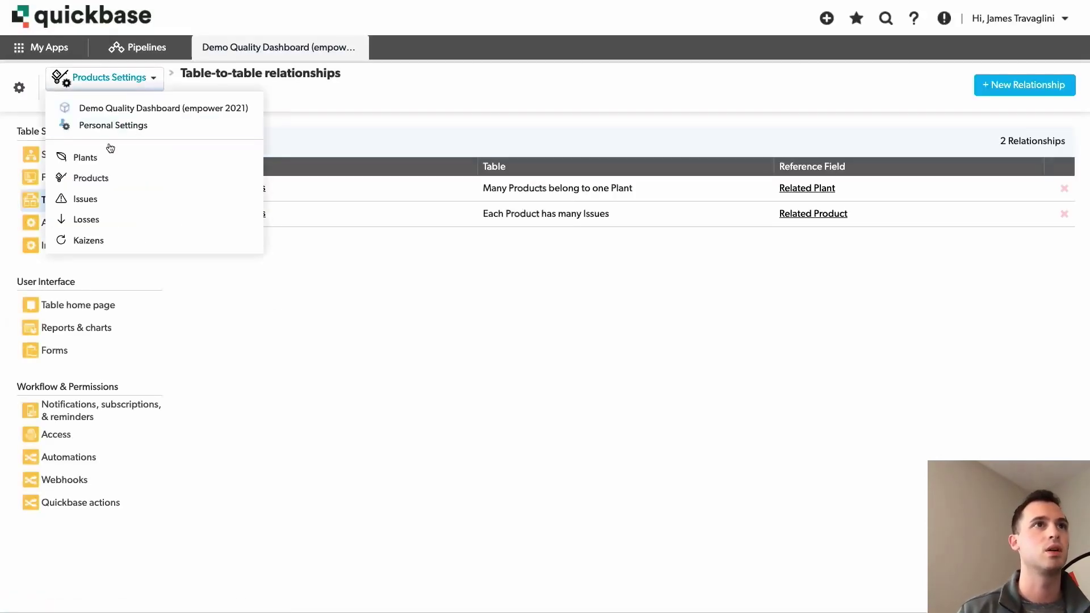
Add Product - Plant - Regional Manager(filters) as a lookup in Losses via the Issues–Losses relationship
click(100, 206)
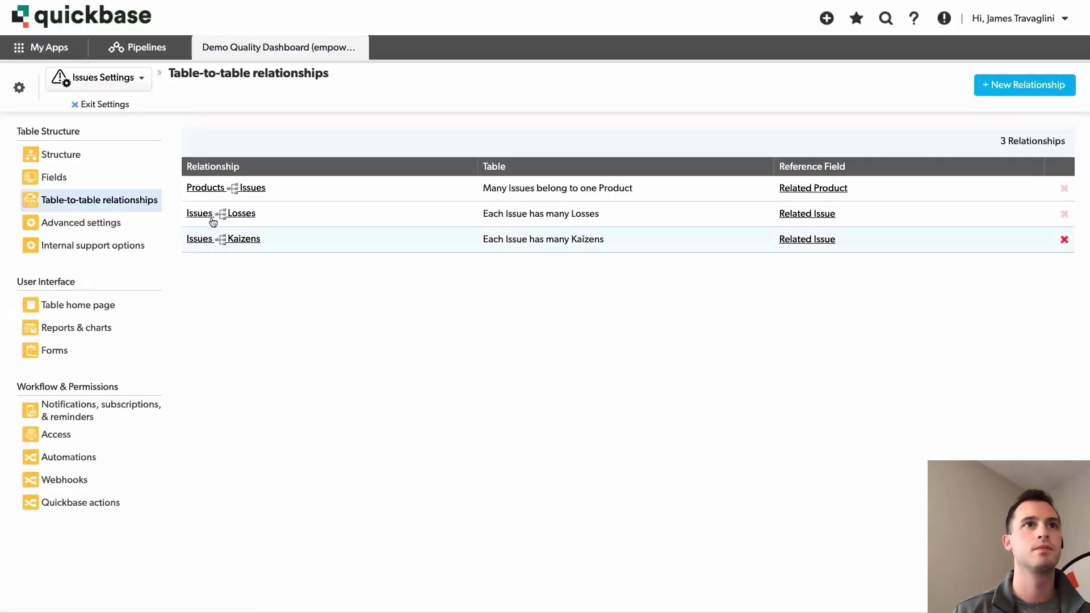
click(214, 216)
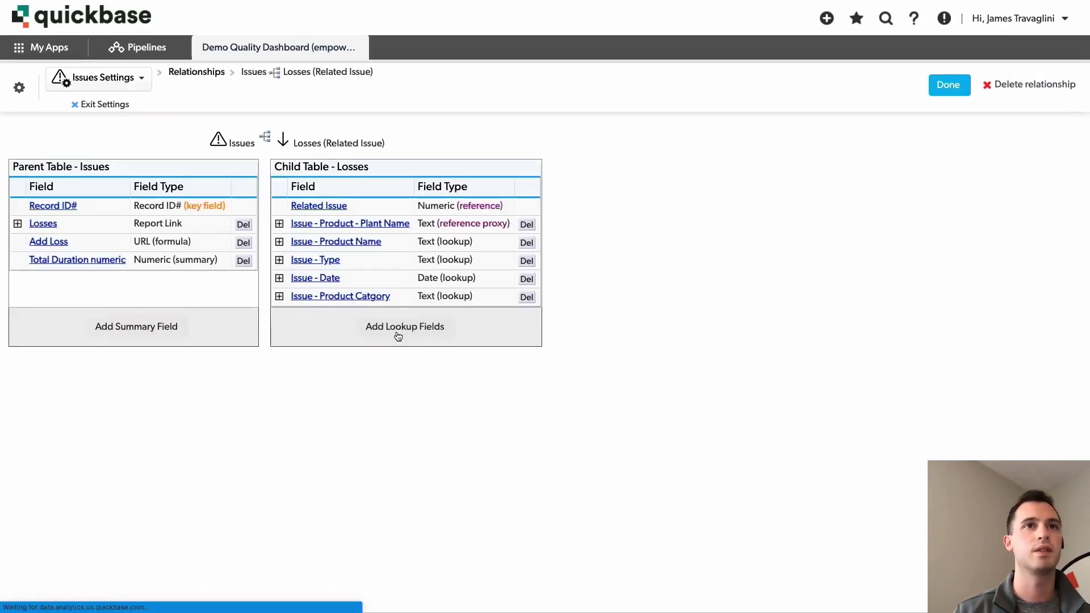
click(399, 334)
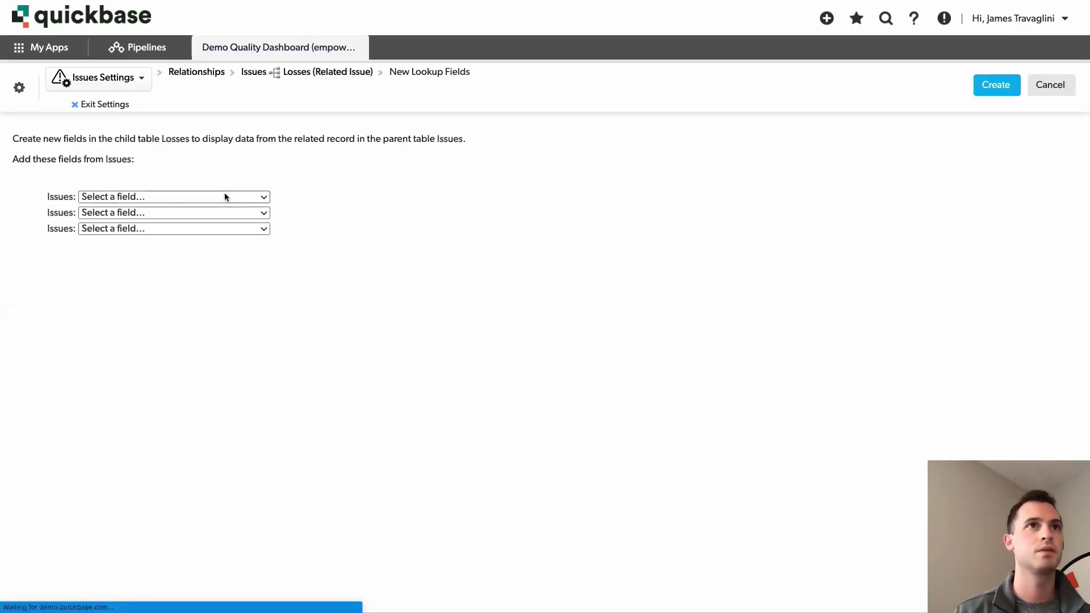
click(225, 197)
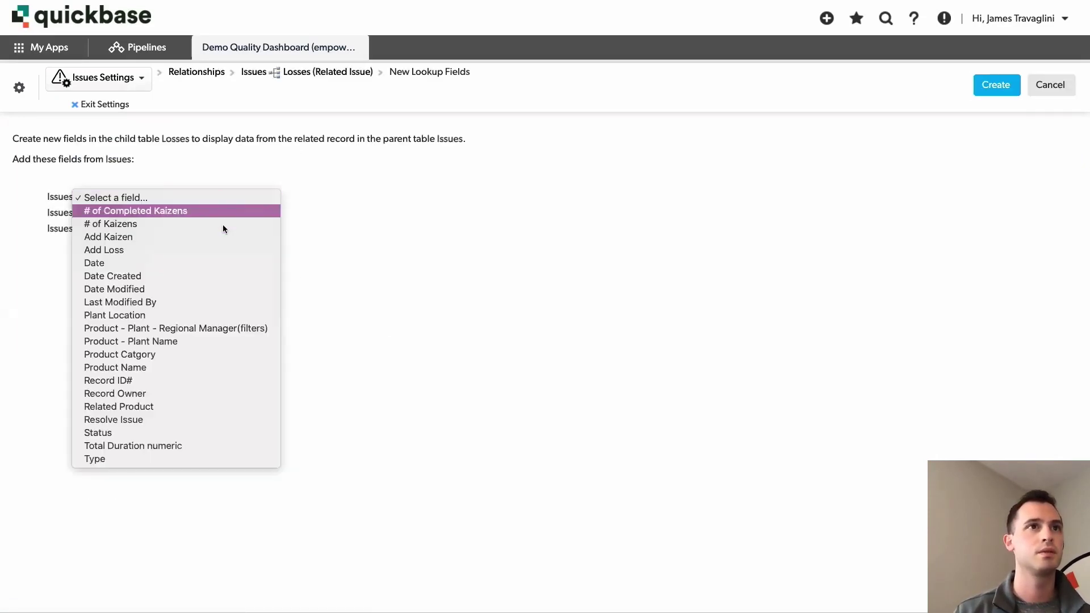
click(210, 328)
click(995, 85)
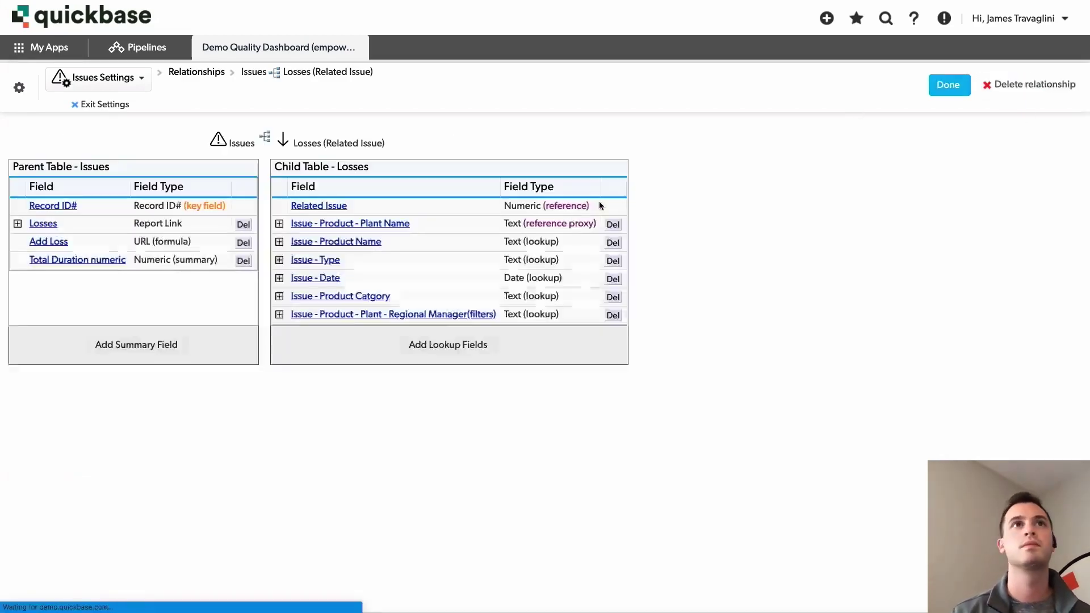
click(201, 72)
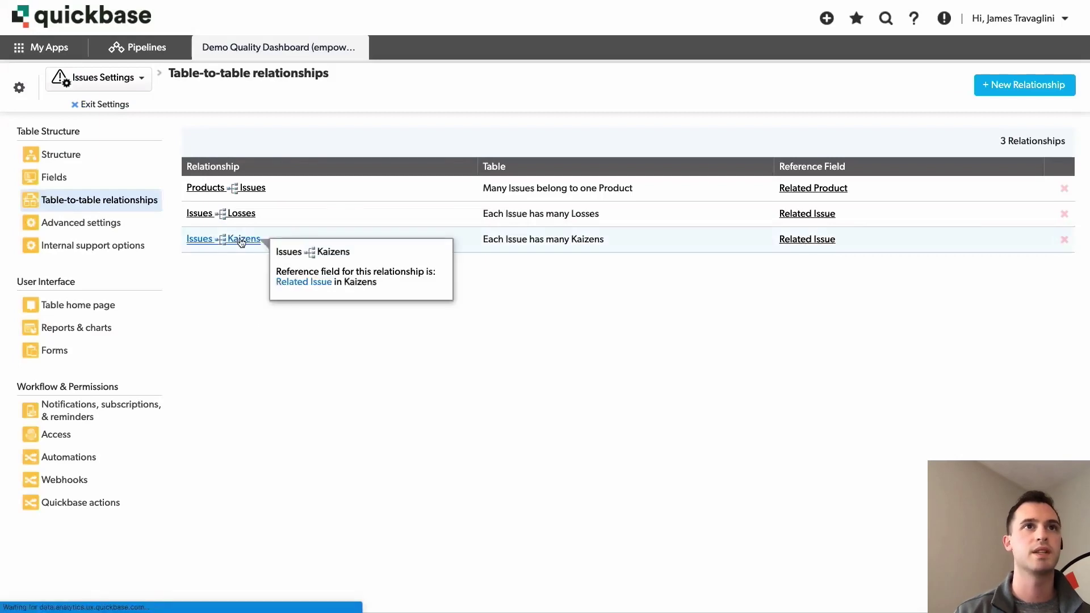
Add the same Regional Manager(filters) lookup to Kaizens via Issues–Kaizens, then exit settings
click(241, 242)
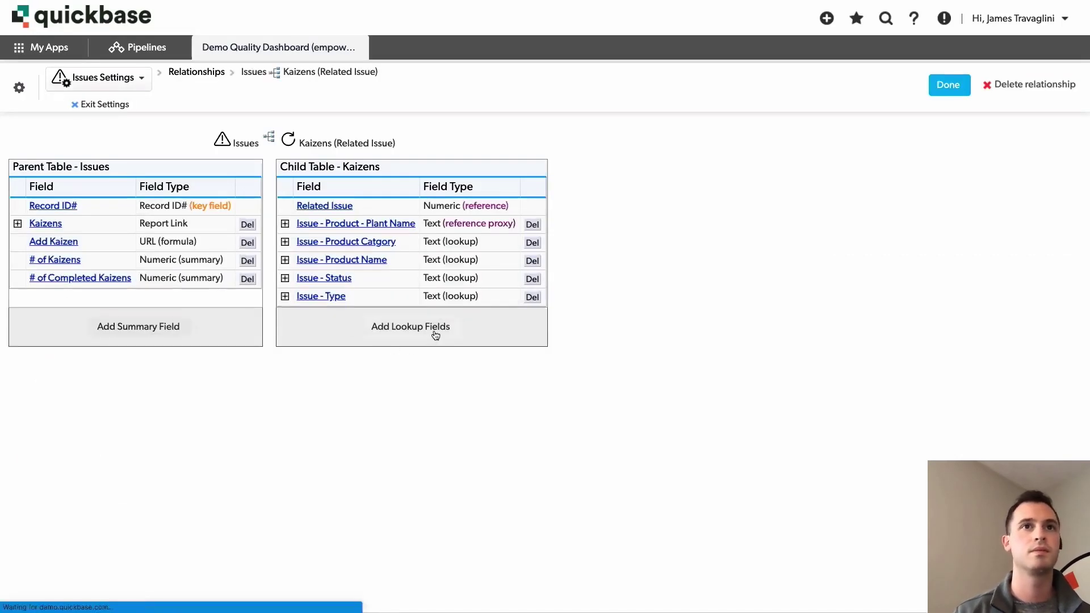
click(435, 334)
click(245, 194)
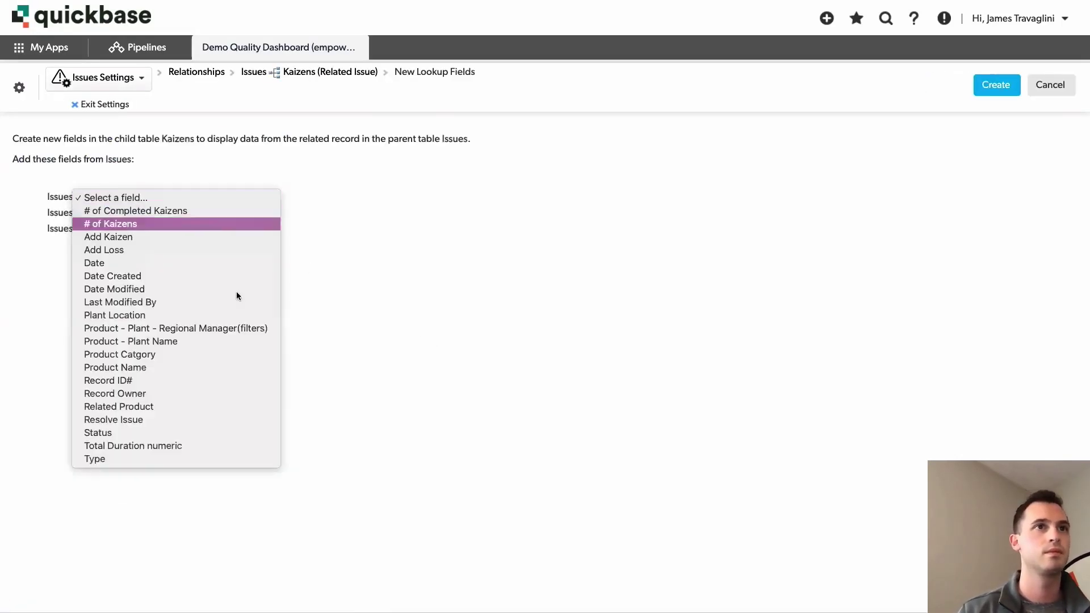
click(237, 328)
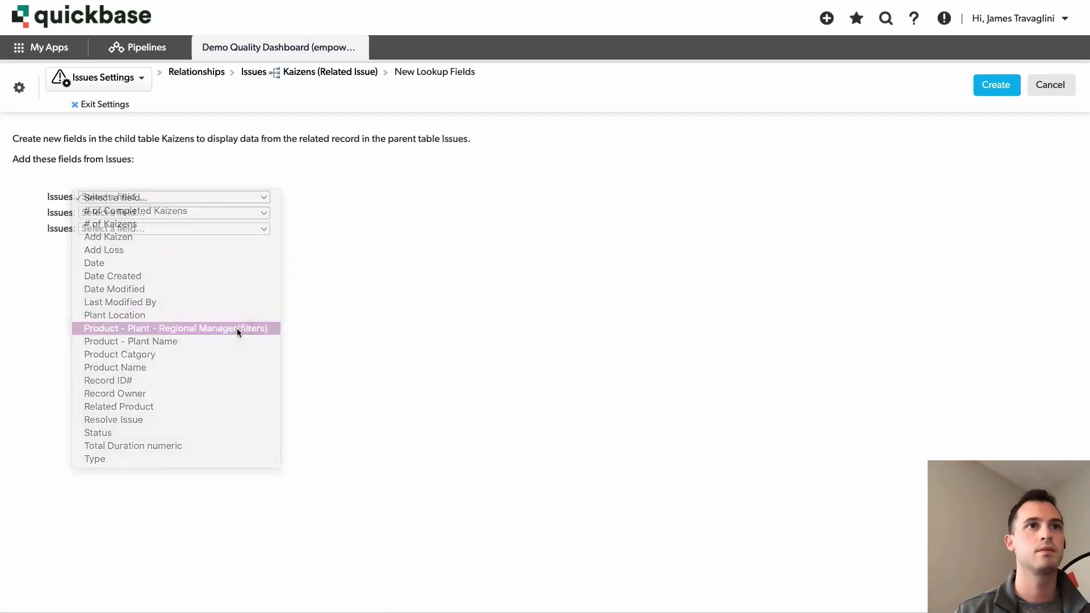
click(998, 89)
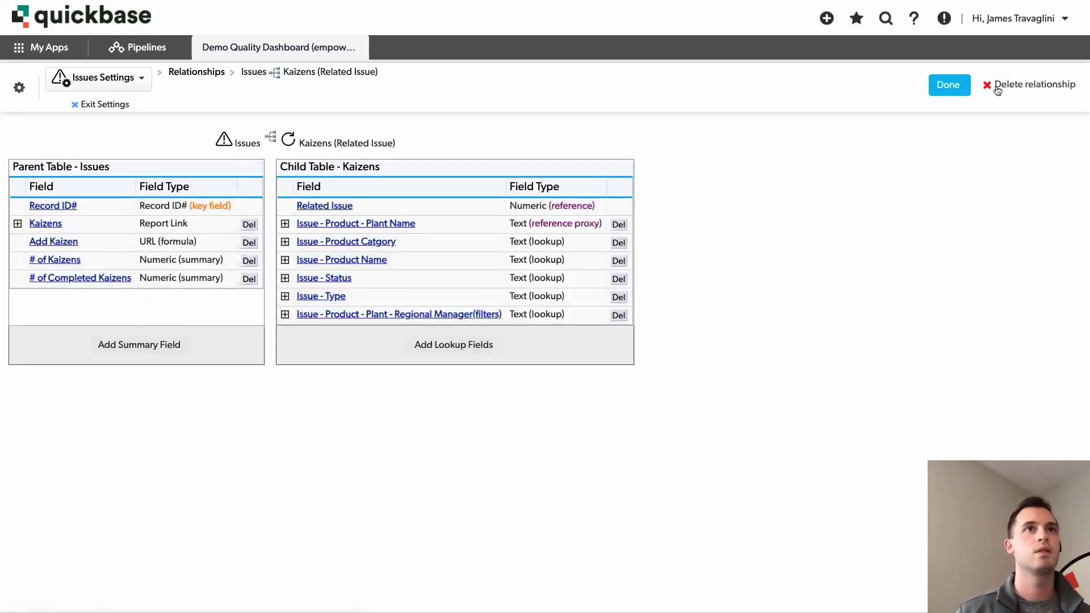
click(103, 107)
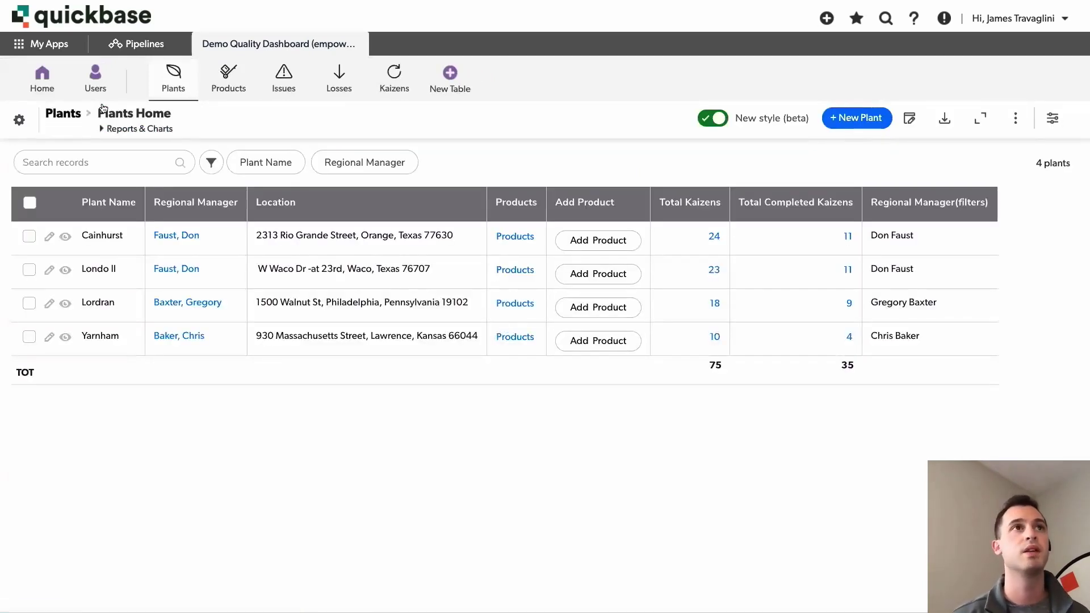
From the Home tab, unlock the Quality dashboard and begin adding a new filter
click(35, 88)
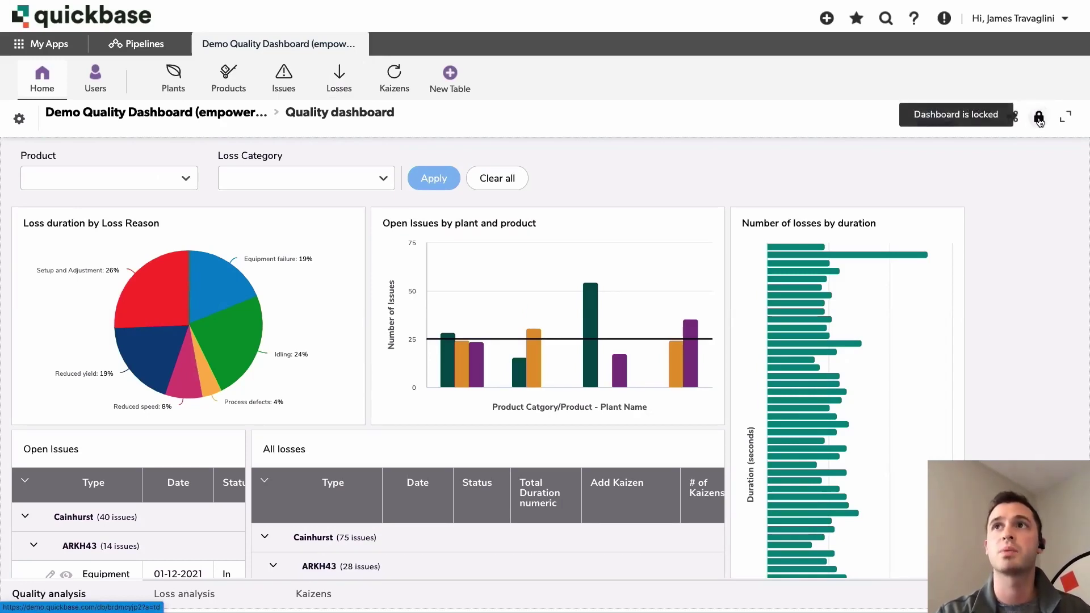
click(1039, 118)
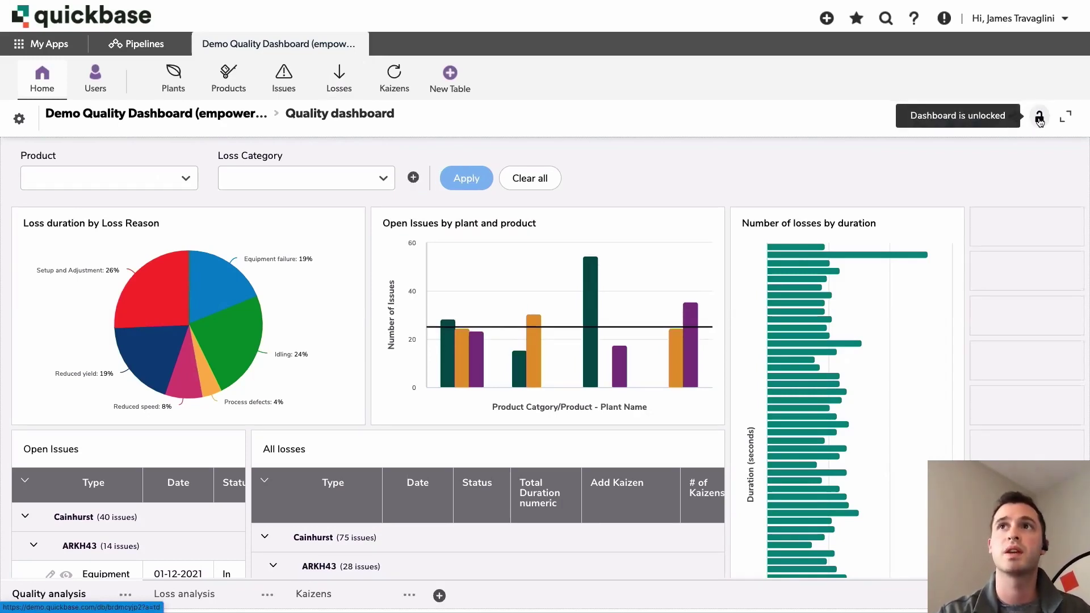
click(413, 178)
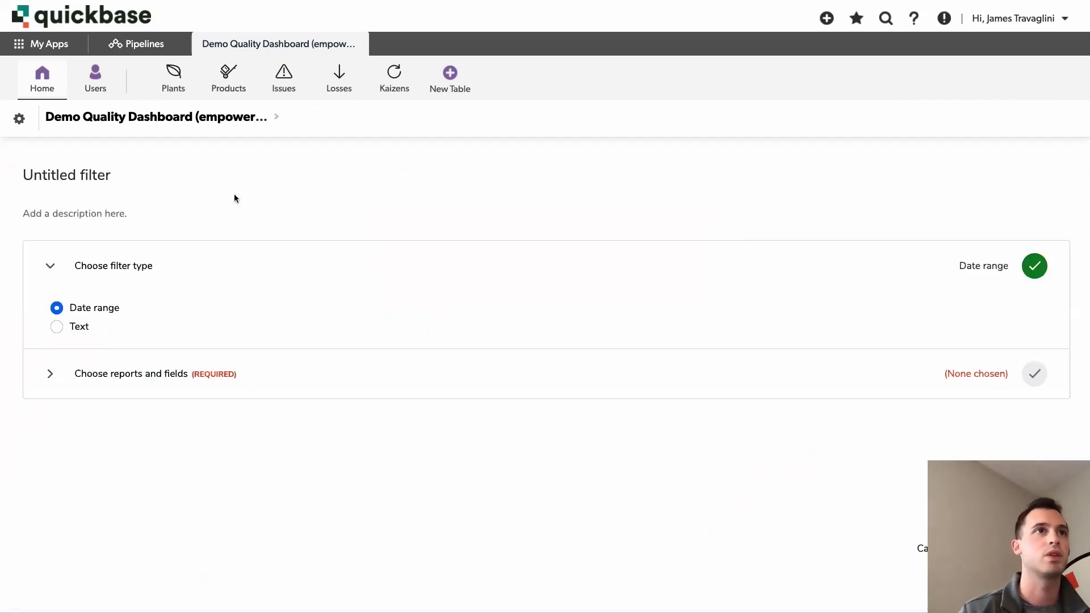
Title the new filter 'Regional Manager' and give it the description 'Used in all reports'
click(43, 173)
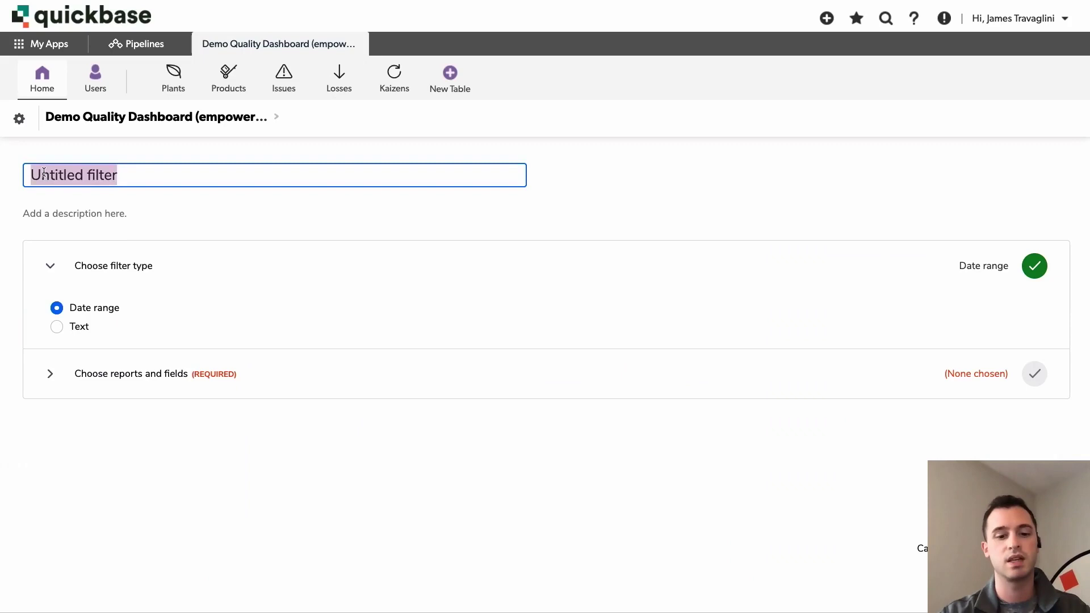
text(Region)
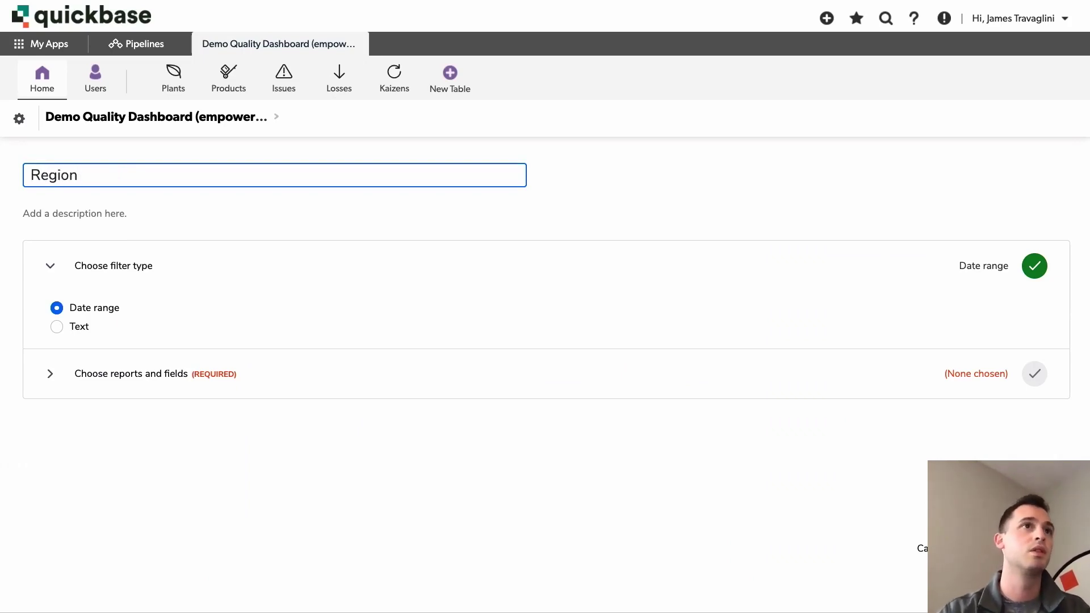
text(al Manager)
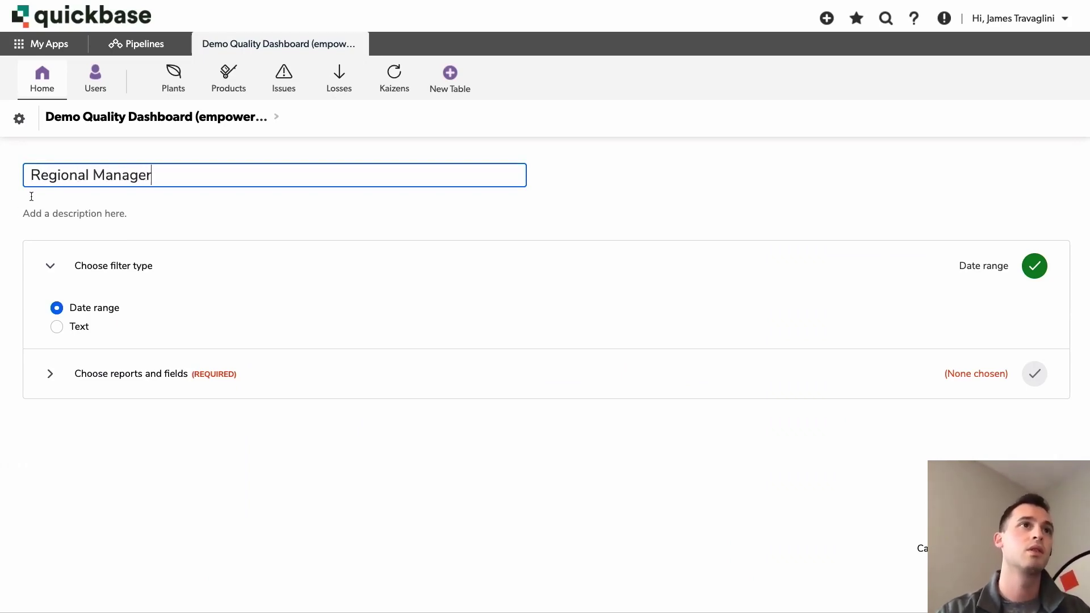
click(24, 218)
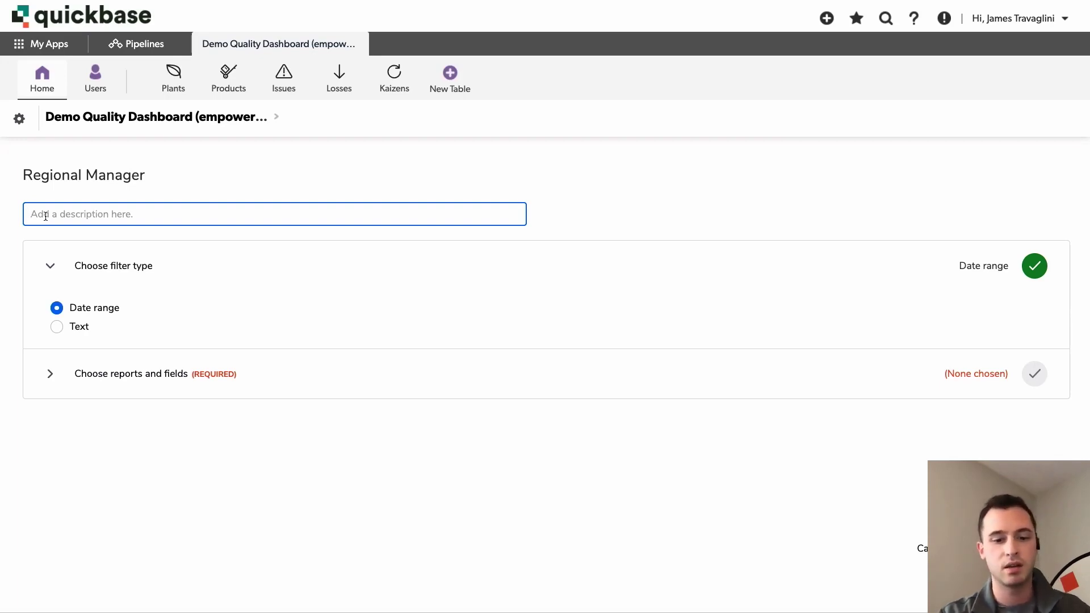
text(Used i)
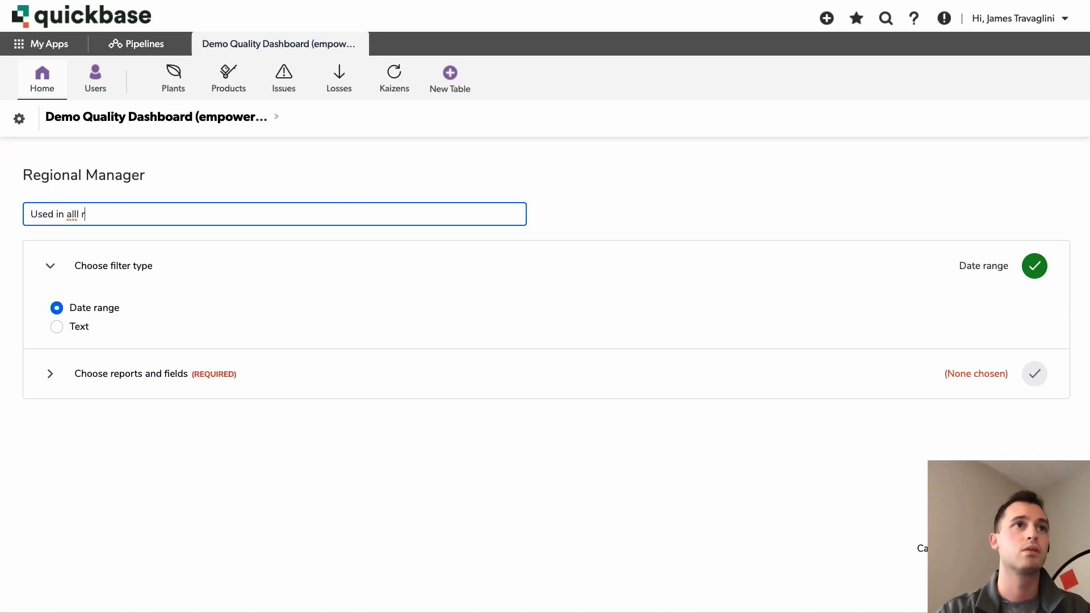
text(n all reports.)
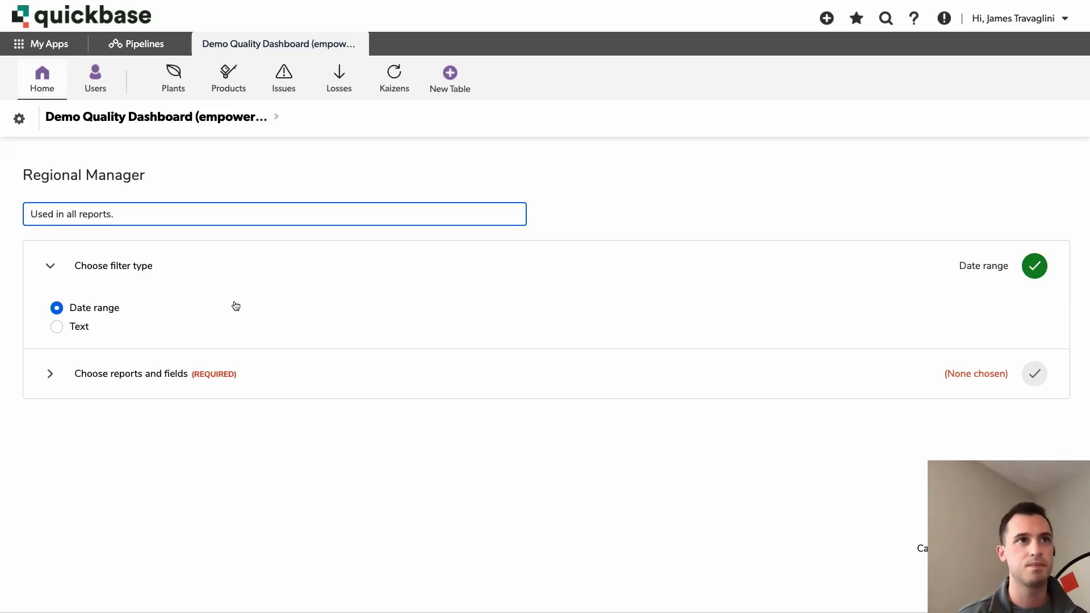
Make Regional Manager a text filter mapped to the regional manager fields of List All and Loss duration
click(56, 328)
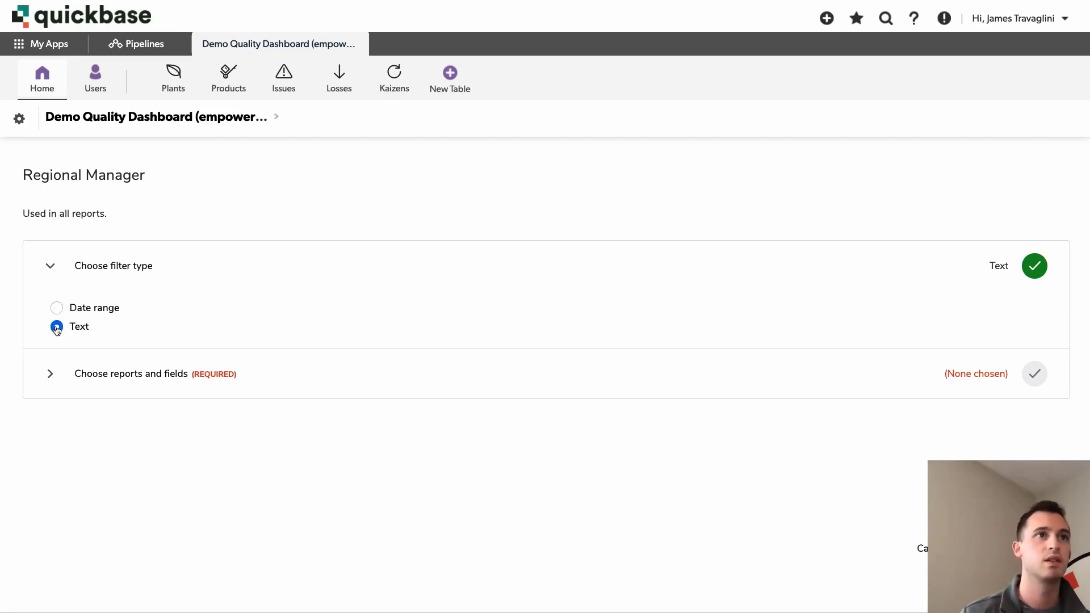
click(122, 378)
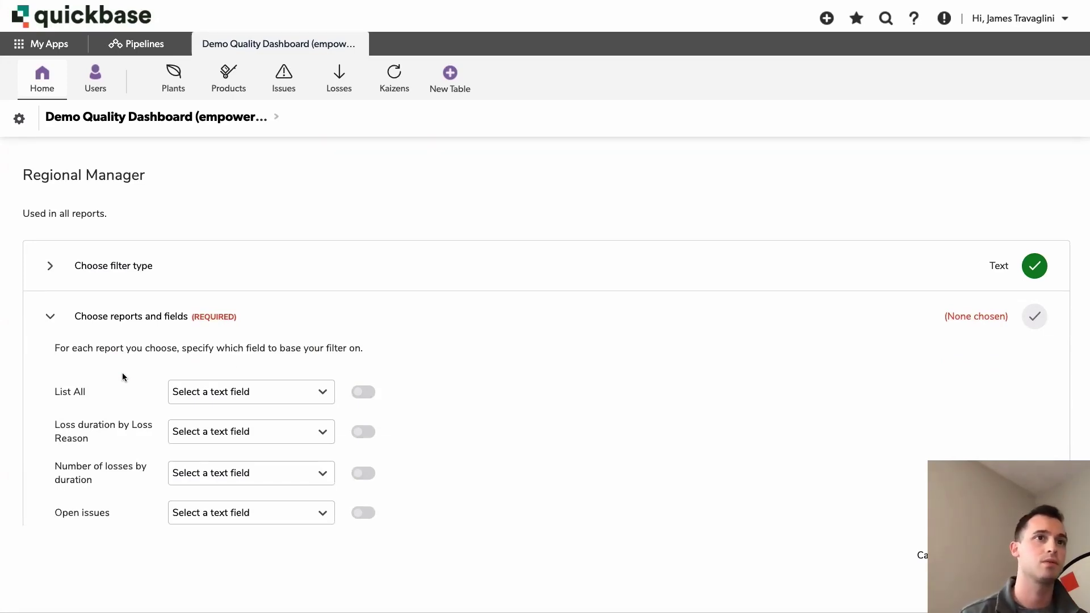
click(272, 393)
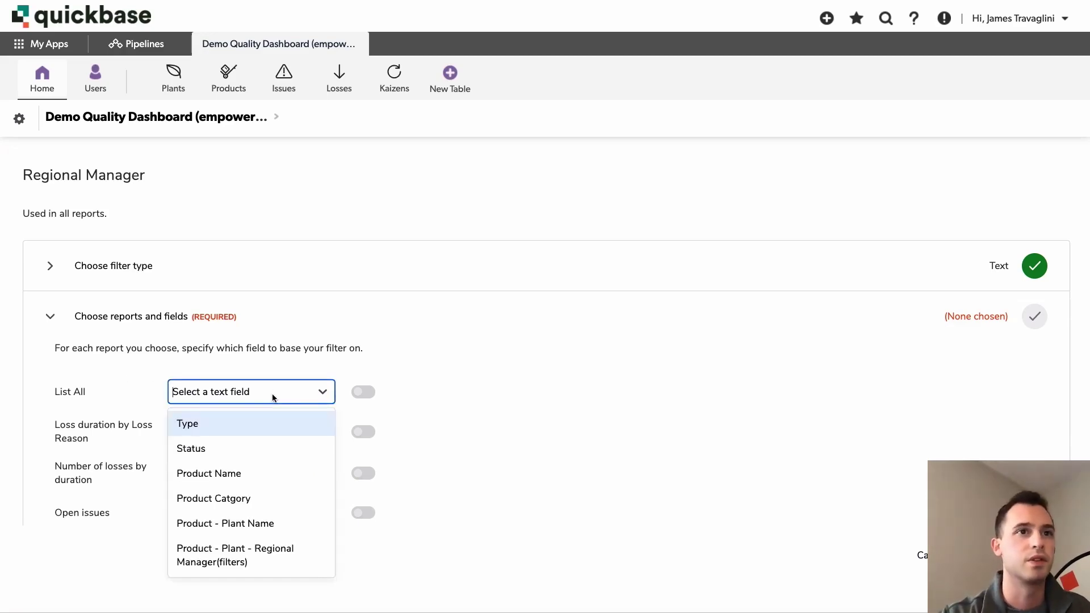
click(255, 554)
click(279, 433)
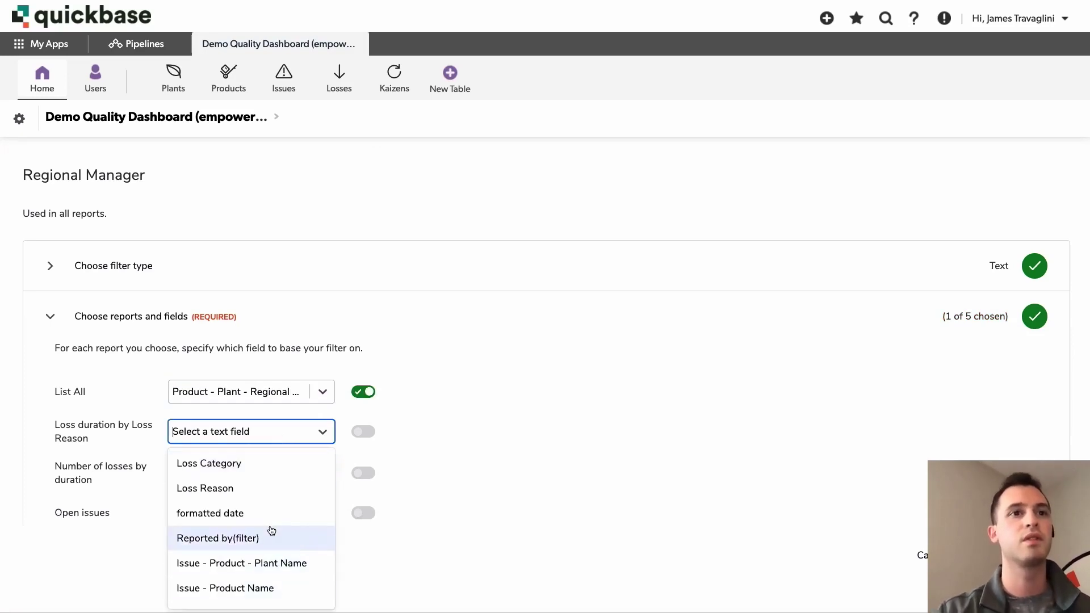
scroll(266, 538, down, 3)
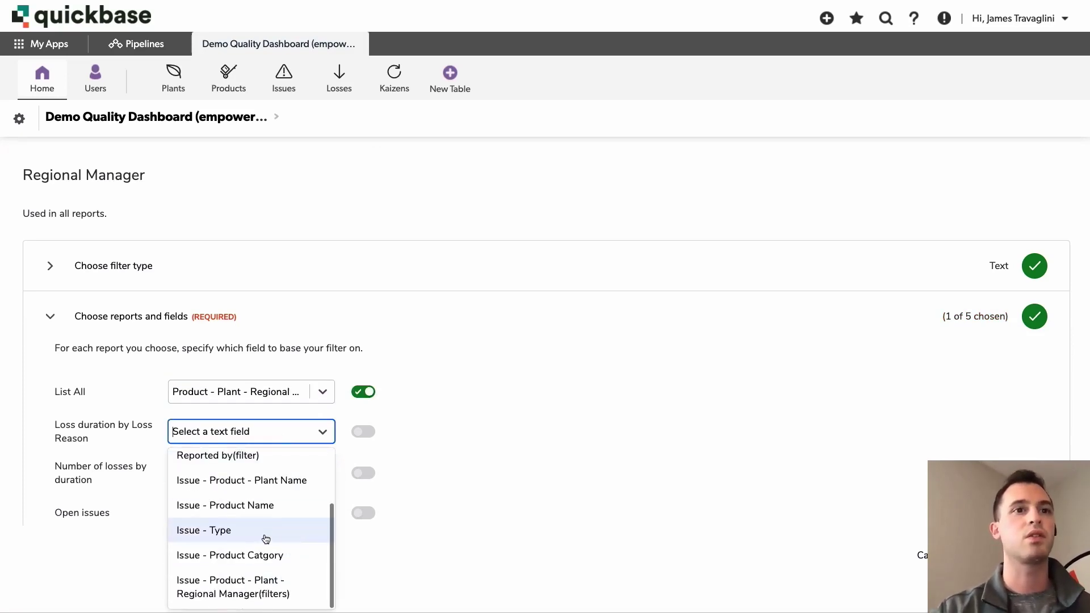
click(257, 579)
Map Number of losses by duration and Open issues to their regional manager fields
click(260, 469)
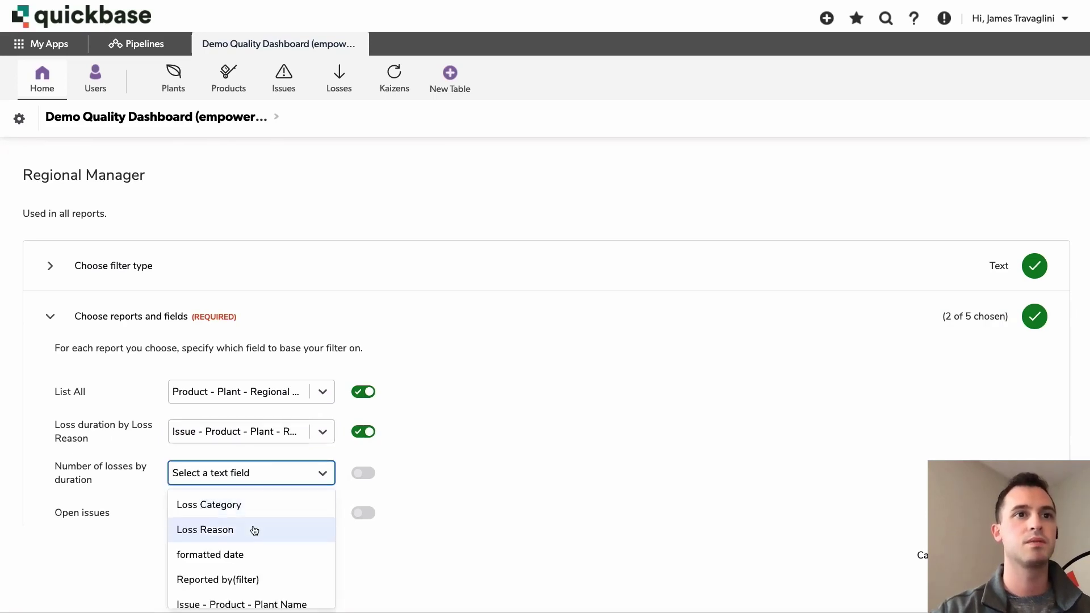
scroll(252, 528, down, 3)
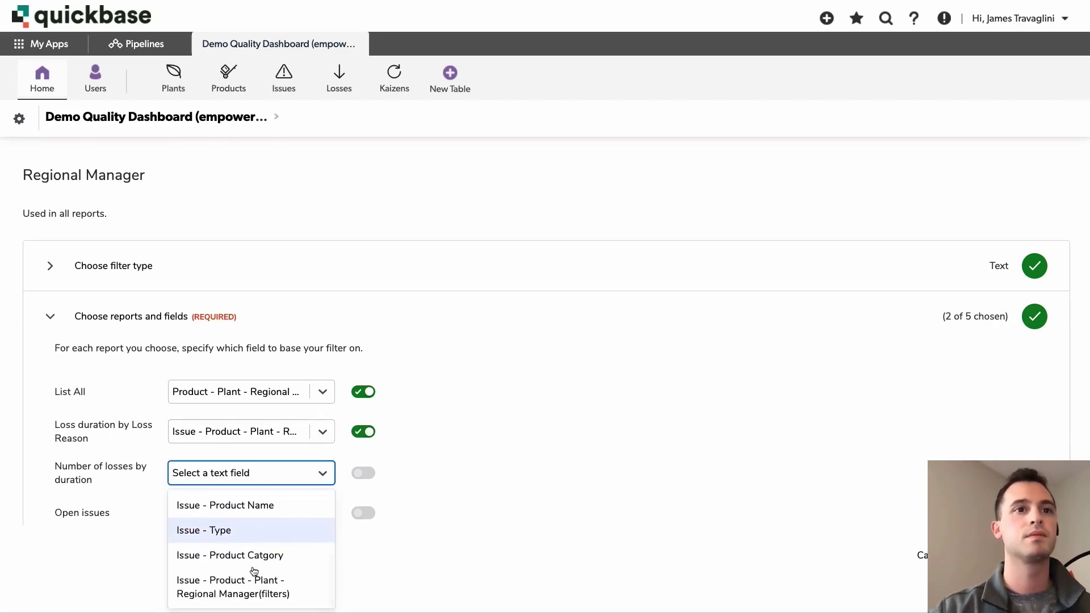
click(253, 588)
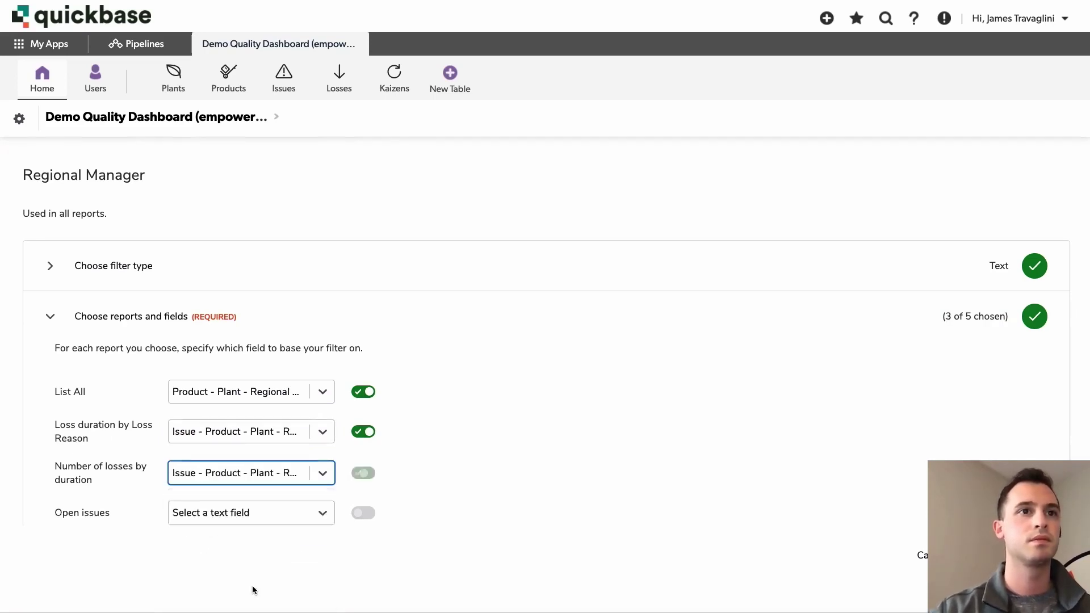
click(255, 509)
click(257, 475)
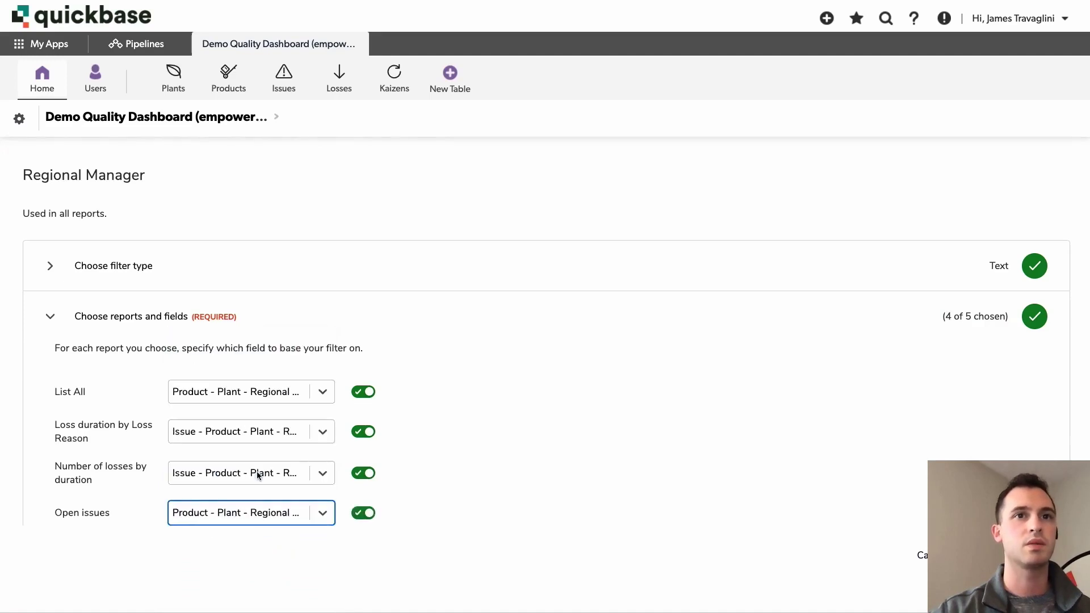
click(464, 414)
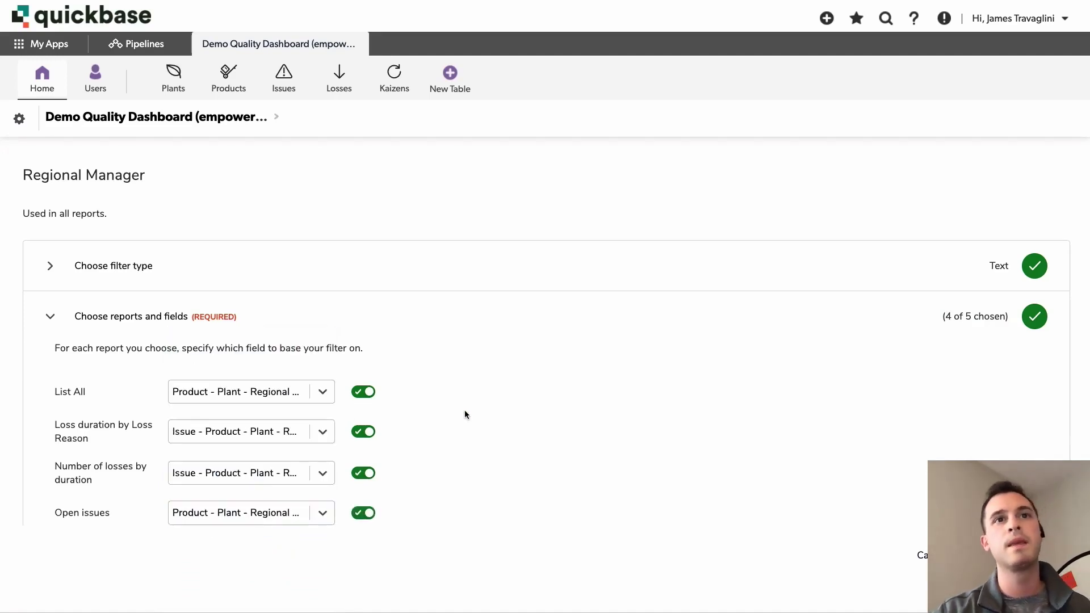
Toggle List All off and back on, then save the Regional Manager filter to the dashboard
click(368, 399)
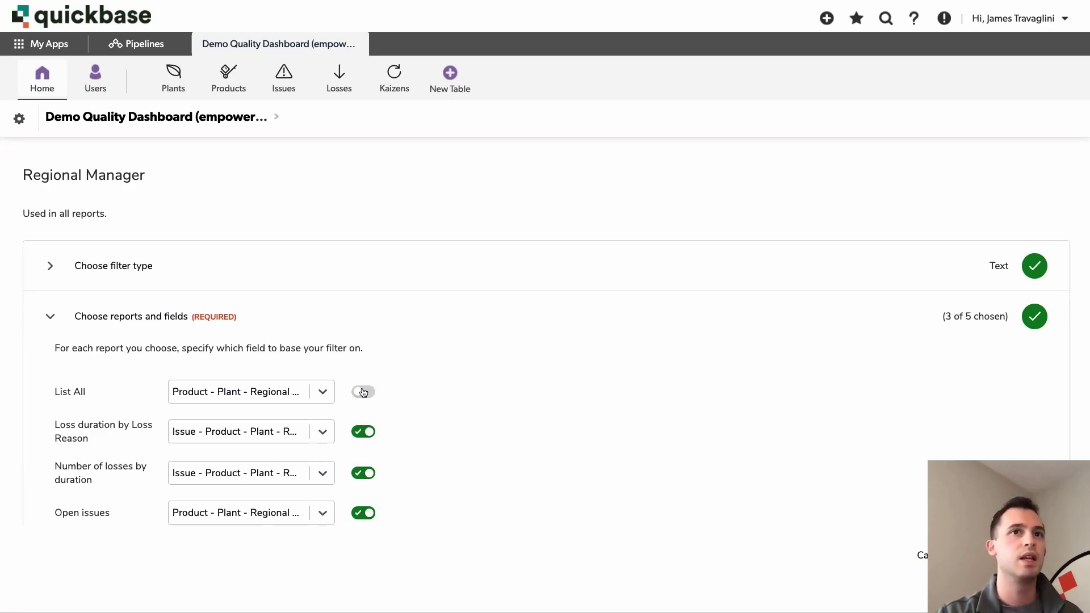
click(364, 392)
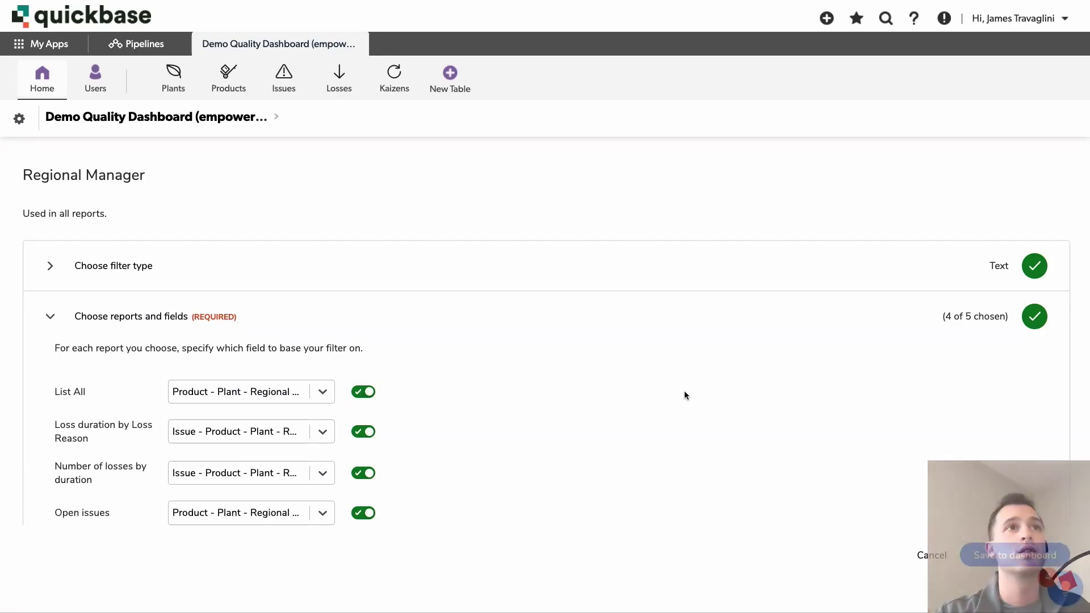
scroll(684, 390, down, 1)
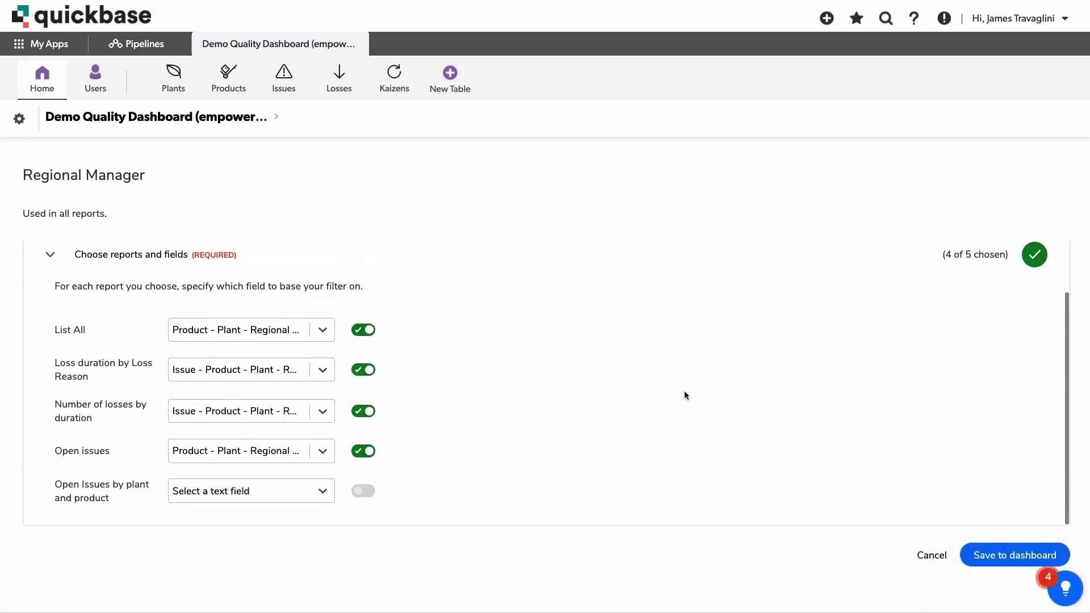
click(1010, 554)
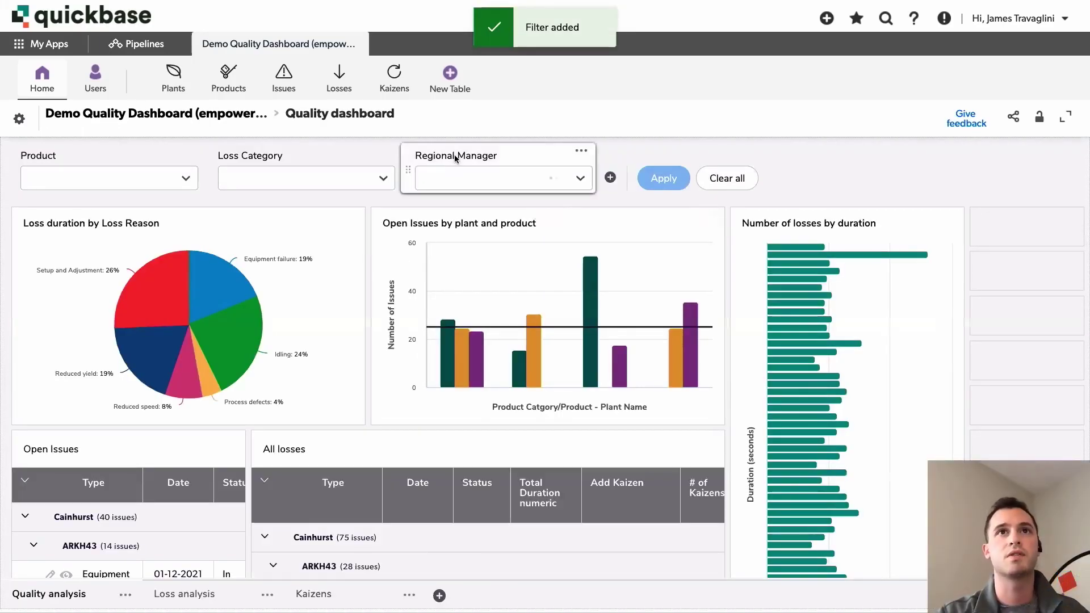
Lock the dashboard, filter it to the first regional manager, then clear that manager from the filter
click(1040, 119)
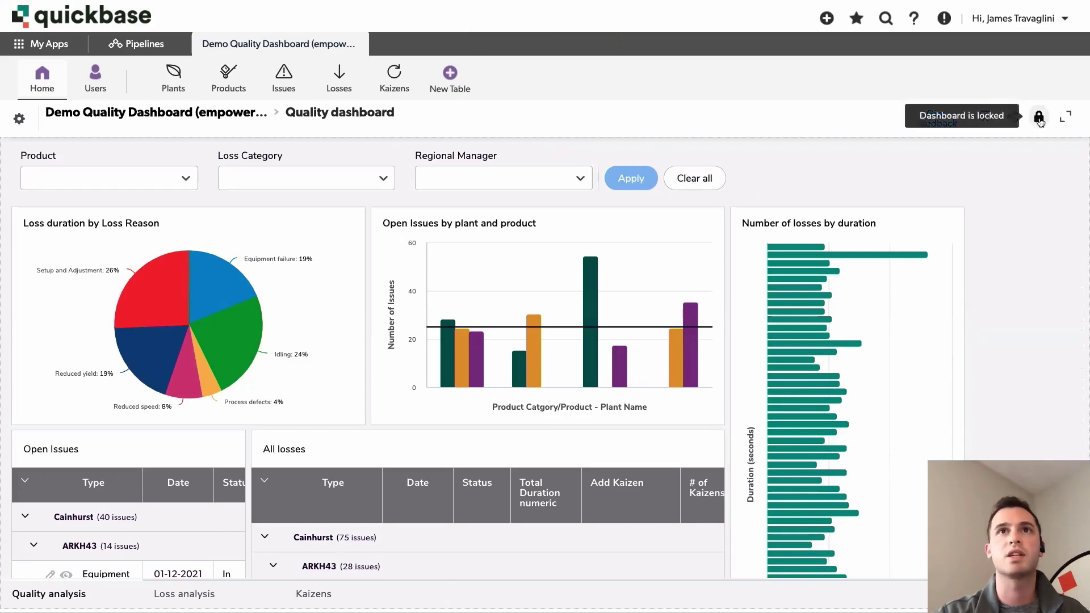
click(580, 181)
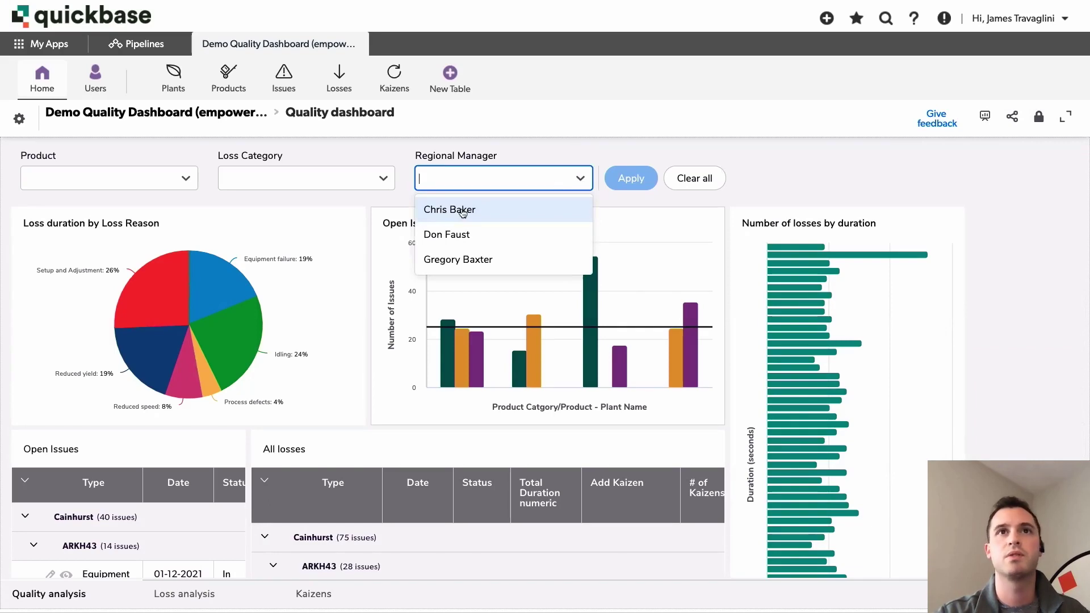
key(Escape)
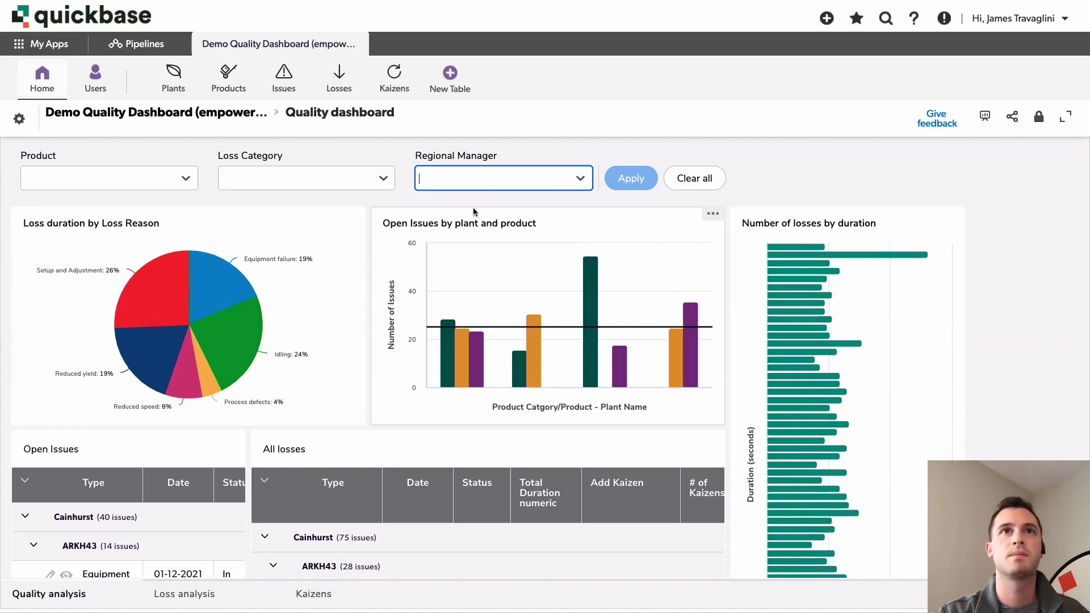
click(633, 180)
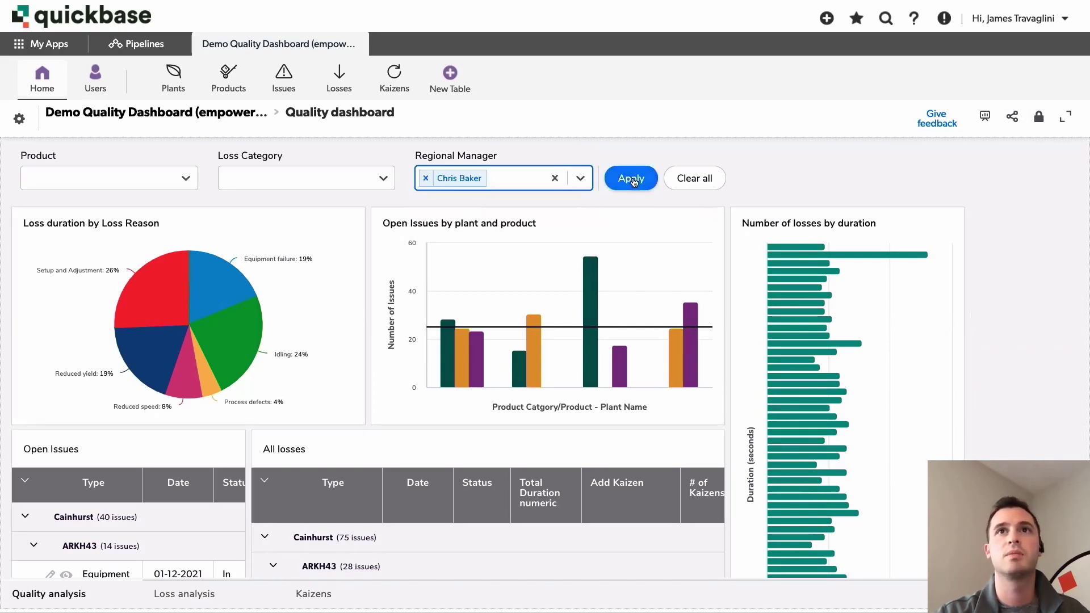
click(633, 180)
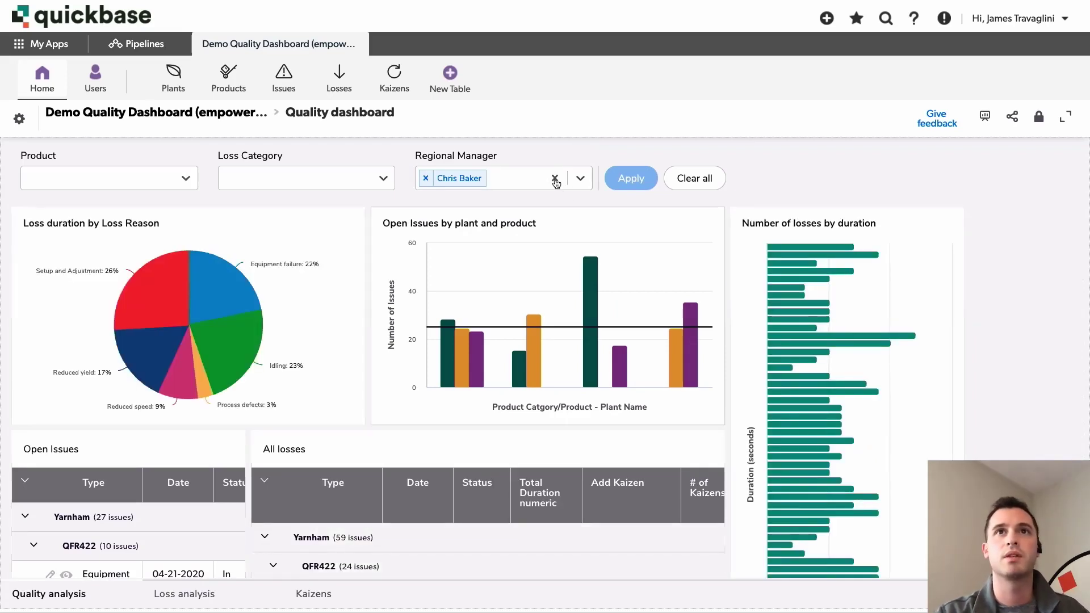
click(556, 179)
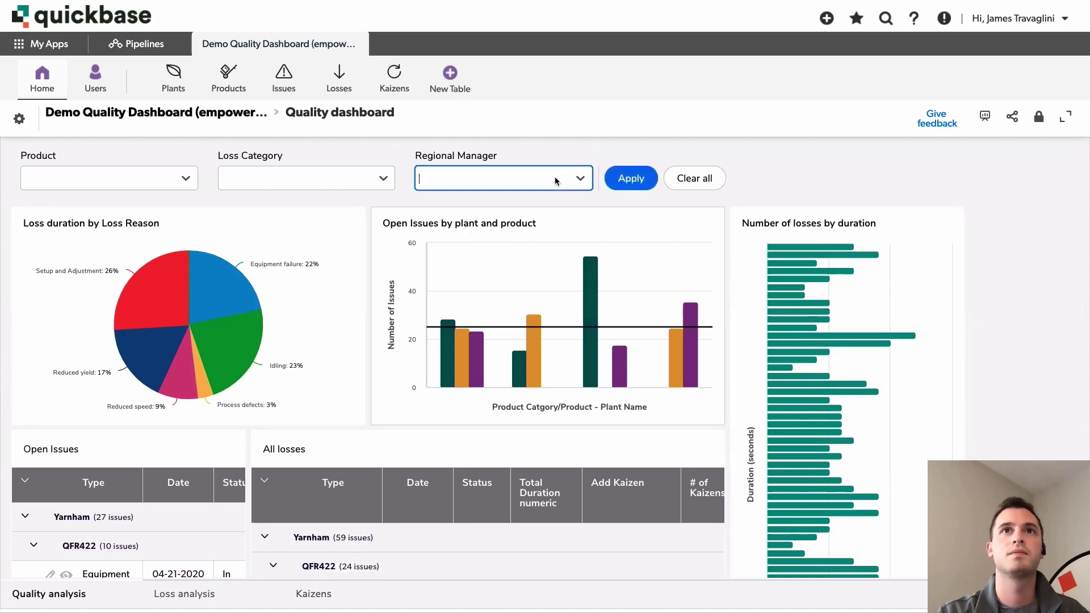
Unlock the dashboard, disable then re-enable the Regional Manager filter, and begin a new filter
click(1038, 120)
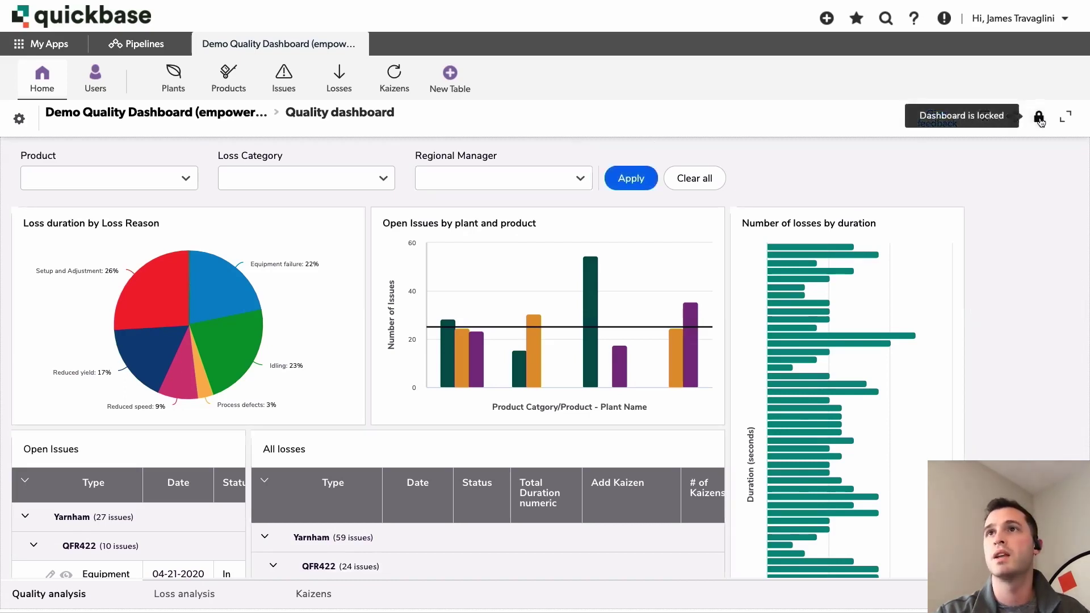
click(1040, 121)
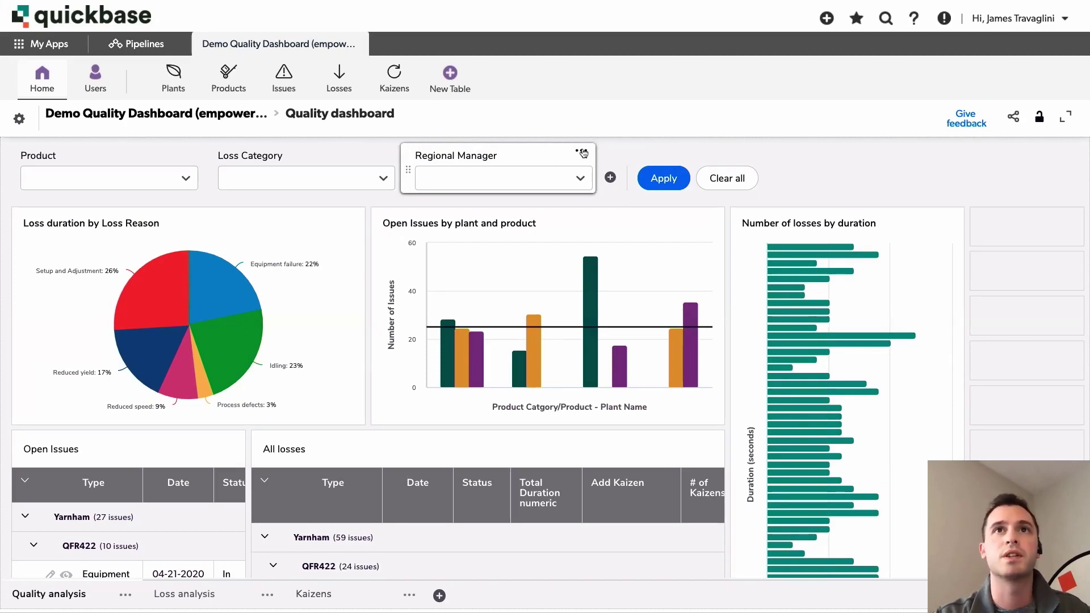
click(582, 153)
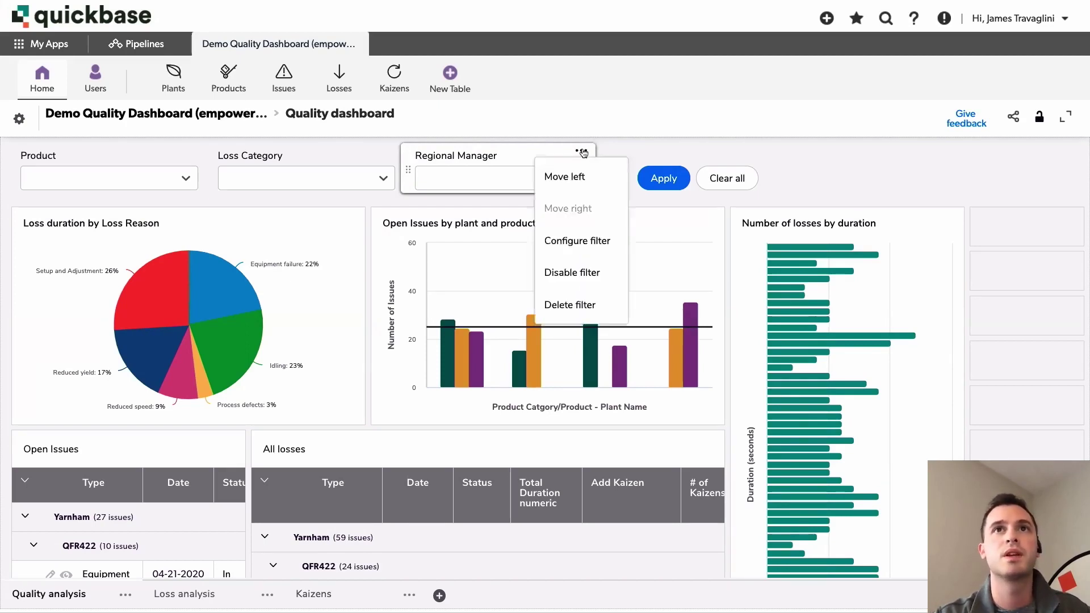
click(593, 275)
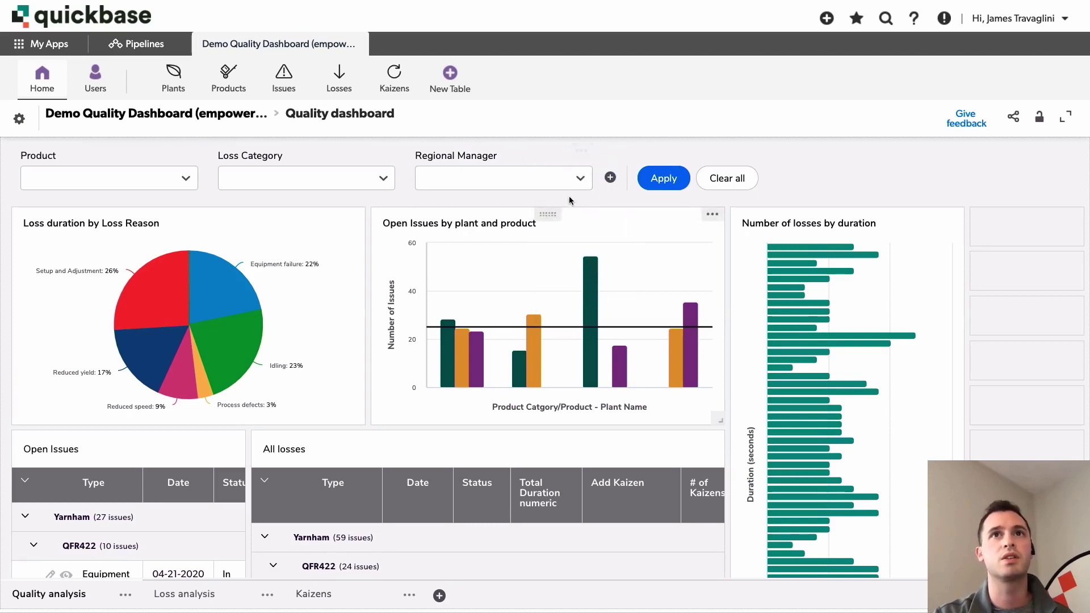
click(582, 151)
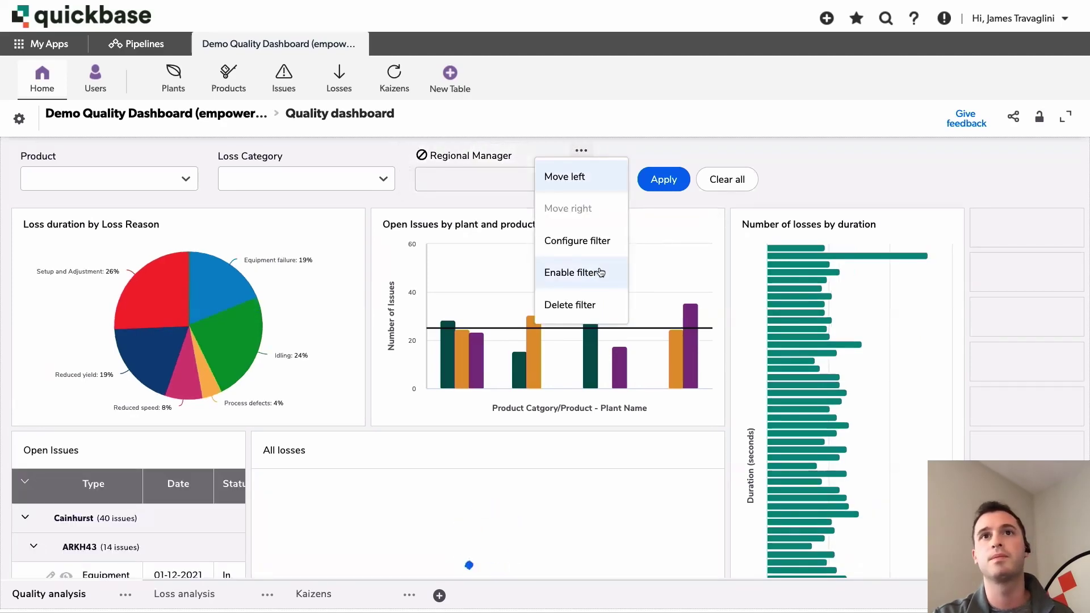
click(509, 128)
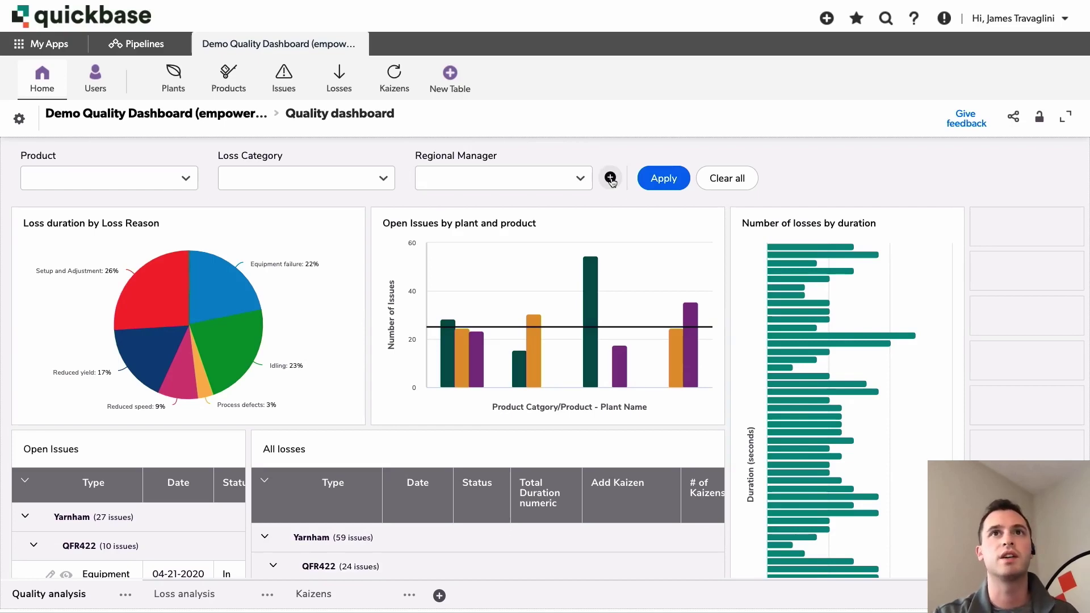
click(610, 179)
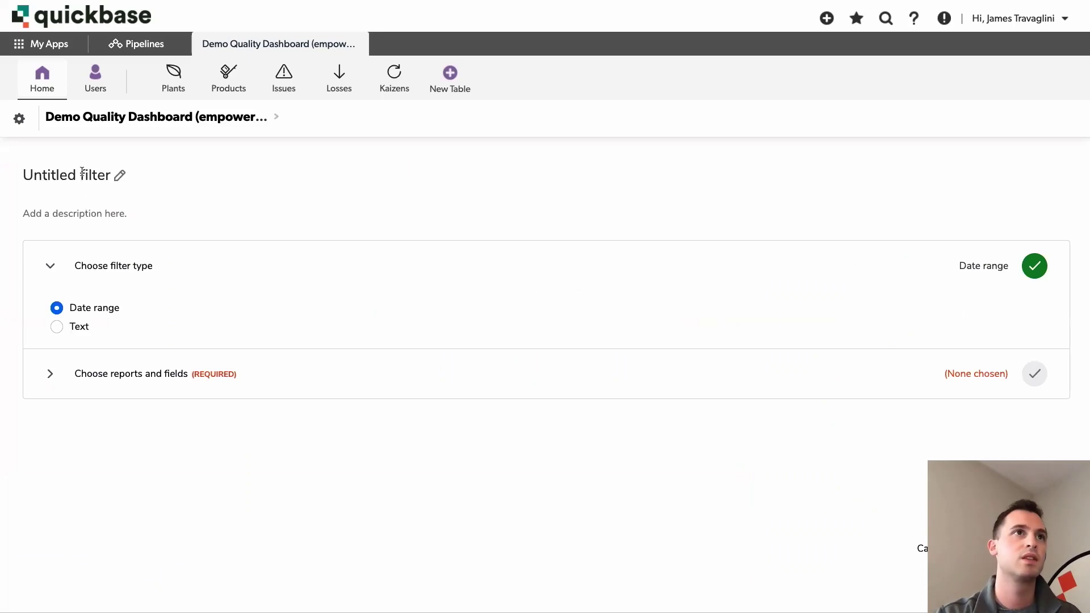
Rename the new filter to 'Date Created'
click(82, 172)
triple_click(83, 174)
text(D)
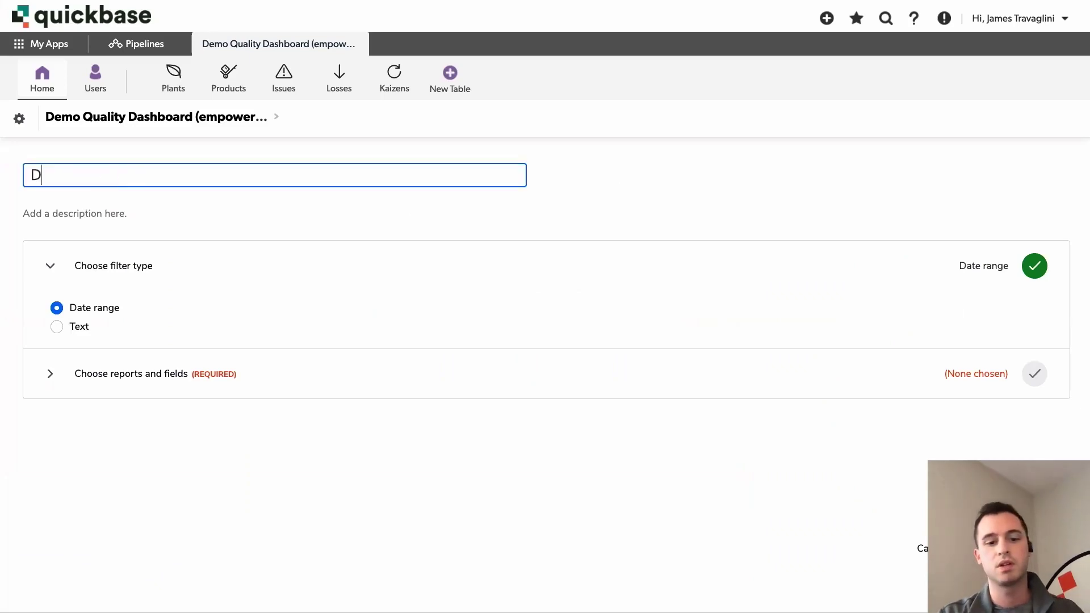
text(ate Created)
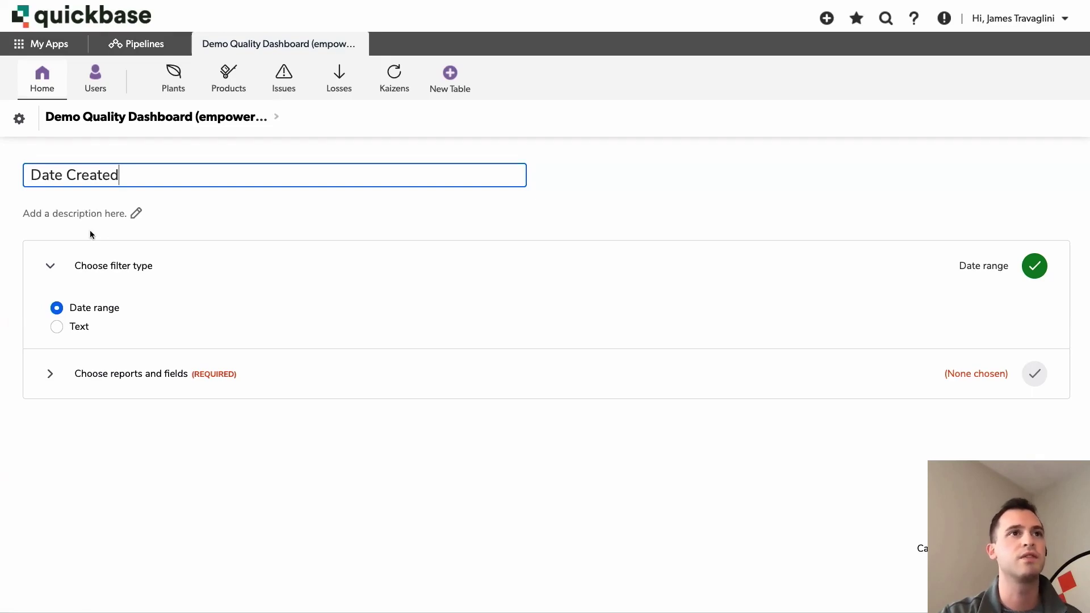
click(83, 374)
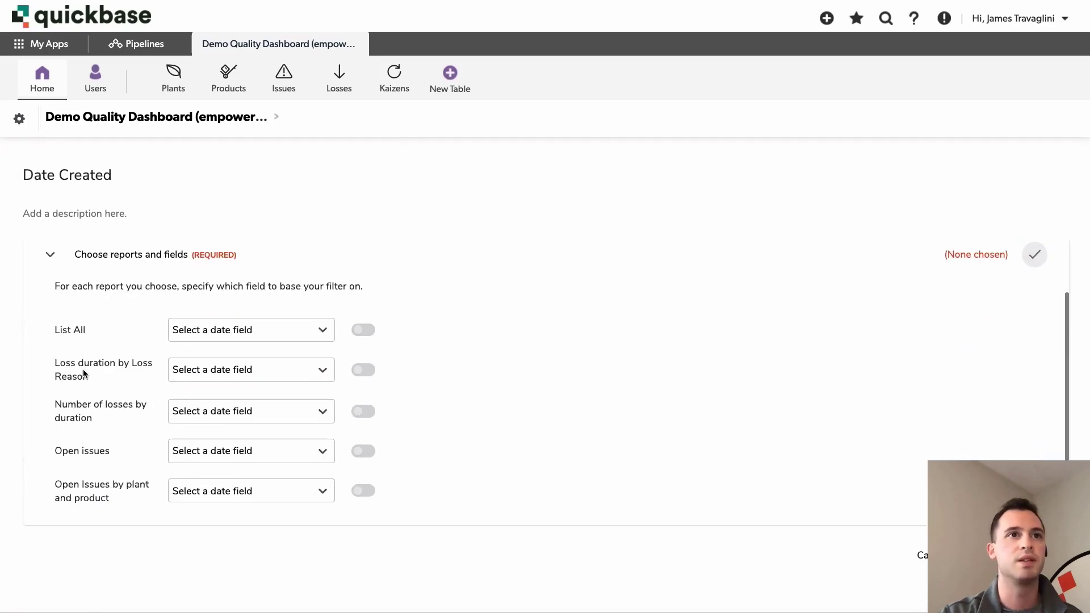
Base the filter on Date Created in List All, Loss duration, Number of losses, Open issues and Open Issues by plant
click(321, 331)
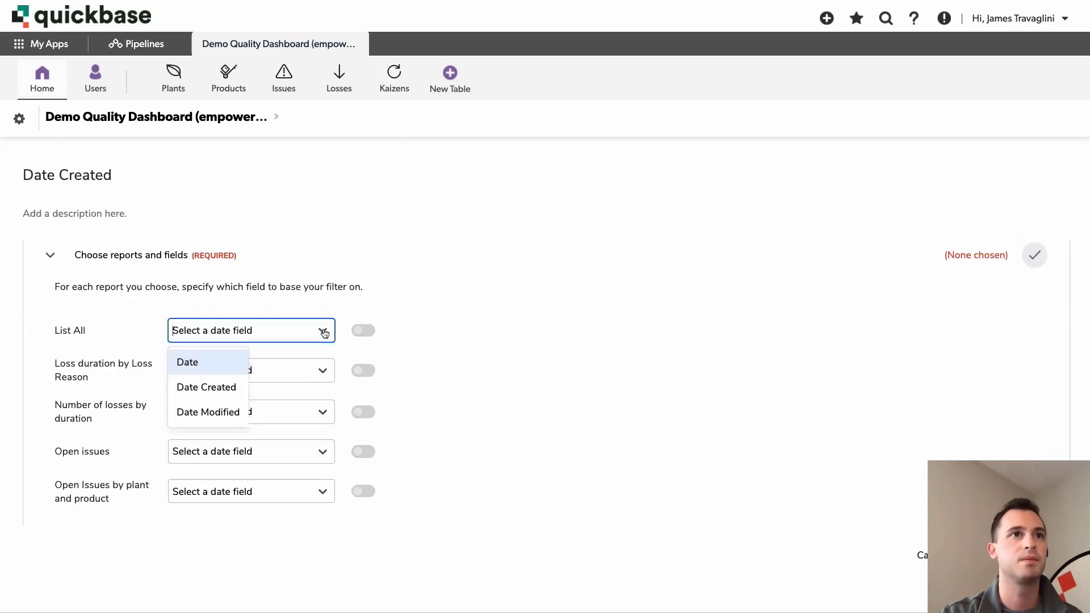
click(197, 392)
click(273, 371)
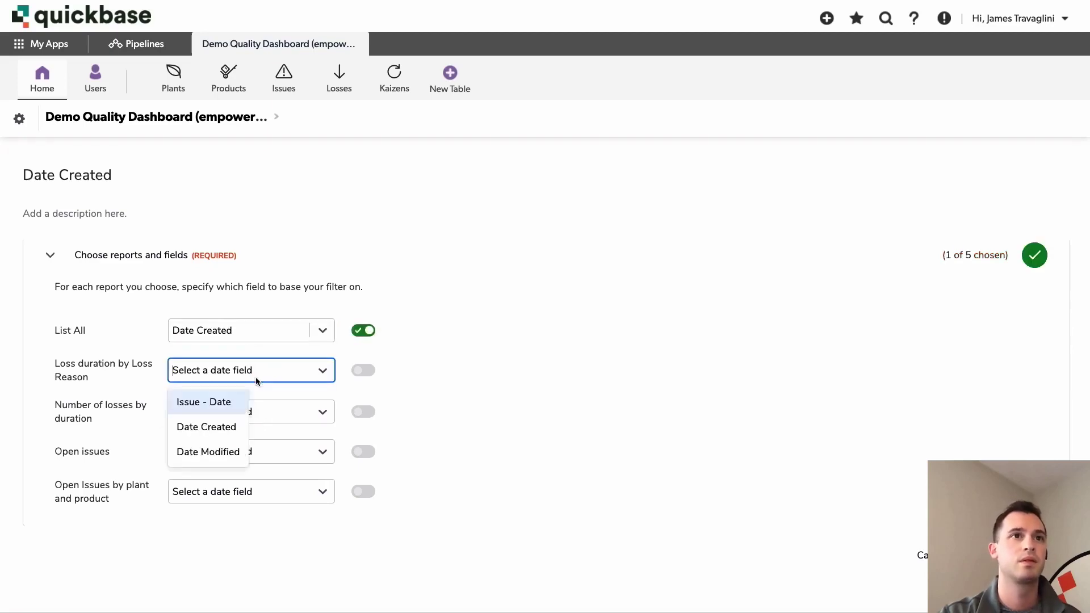
click(218, 431)
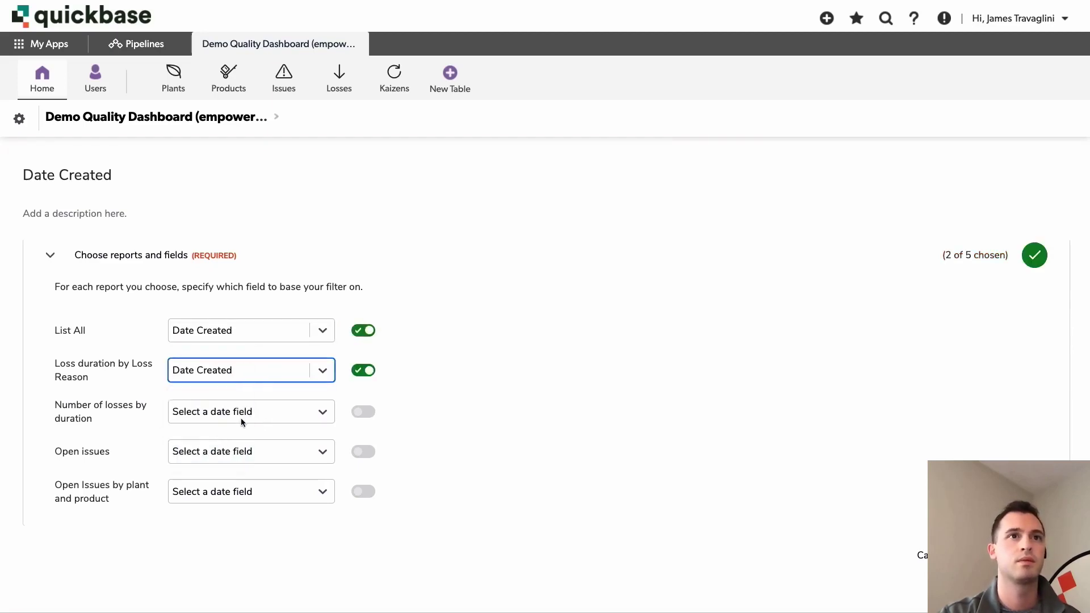
click(272, 413)
click(224, 468)
click(273, 451)
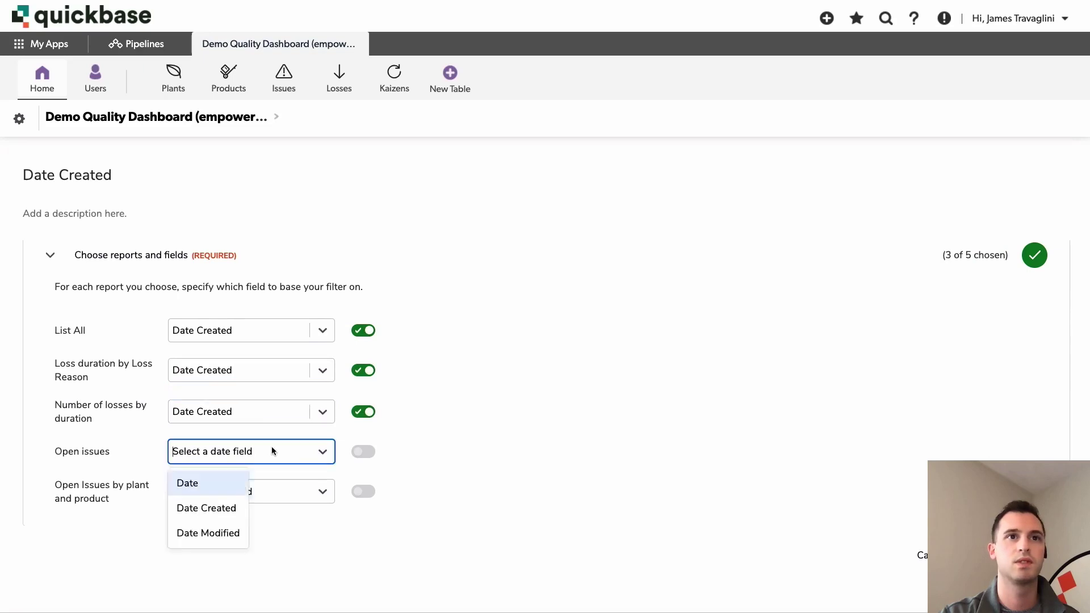
click(218, 511)
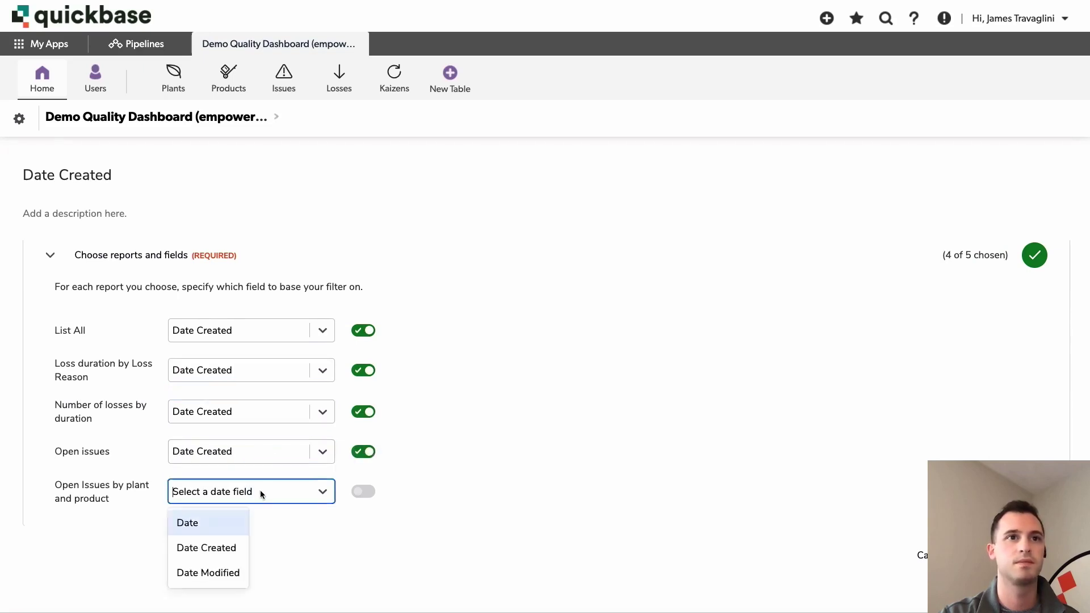
click(249, 494)
click(211, 547)
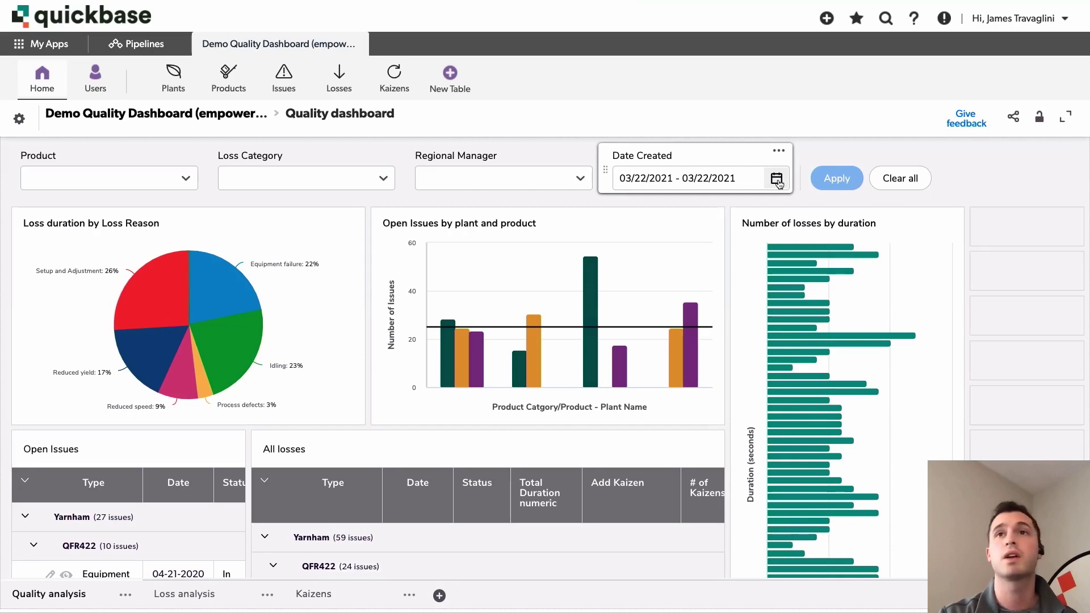
Confirm the Date Created range 03/22/2021 - 03/22/2021 in the picker and apply it to the dashboard
click(777, 179)
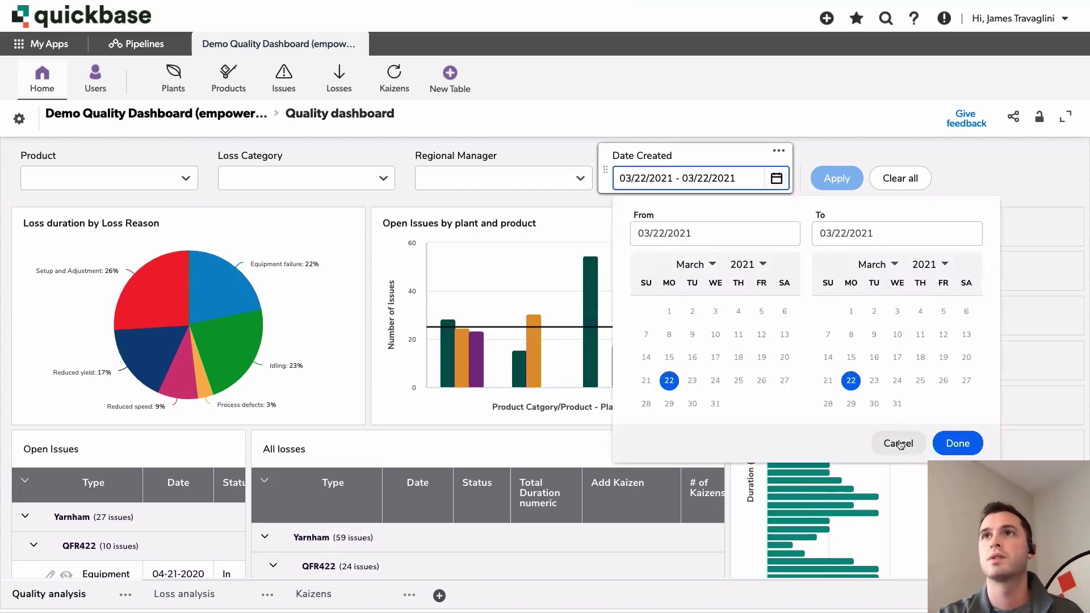
click(1035, 116)
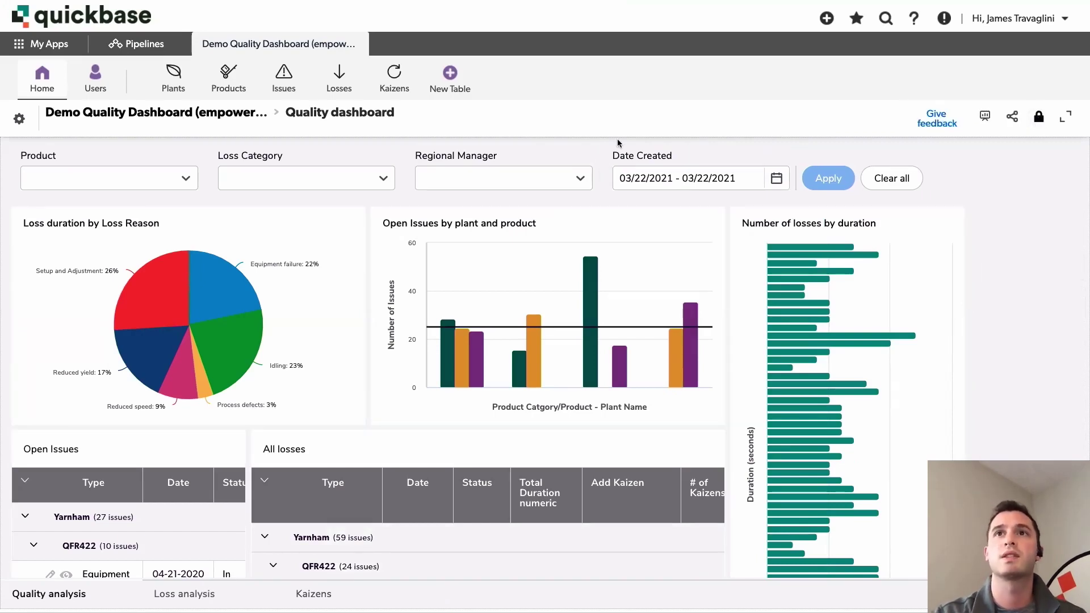
click(777, 180)
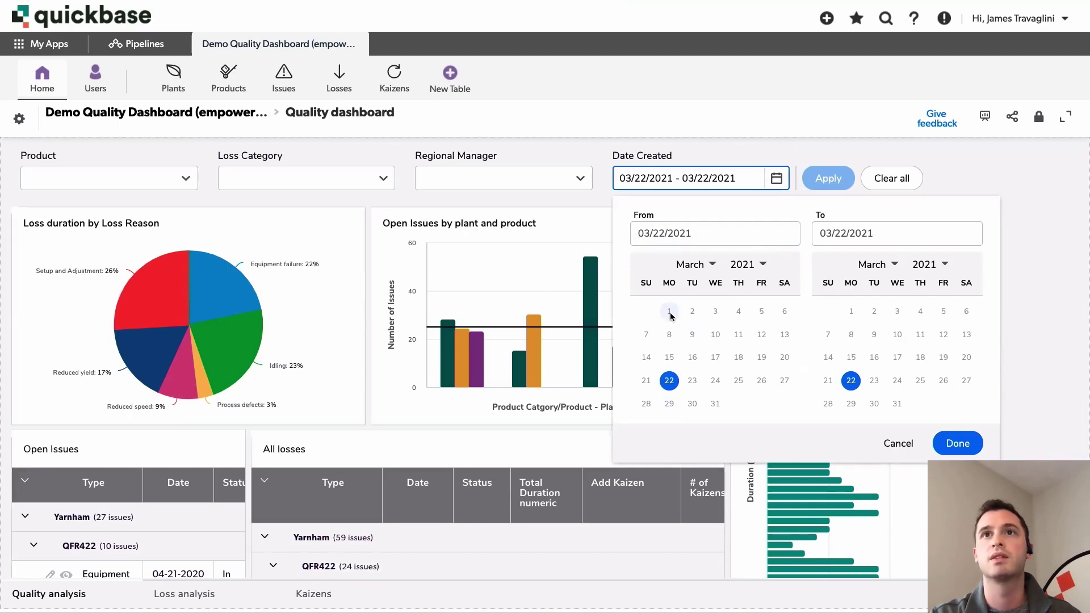
click(776, 178)
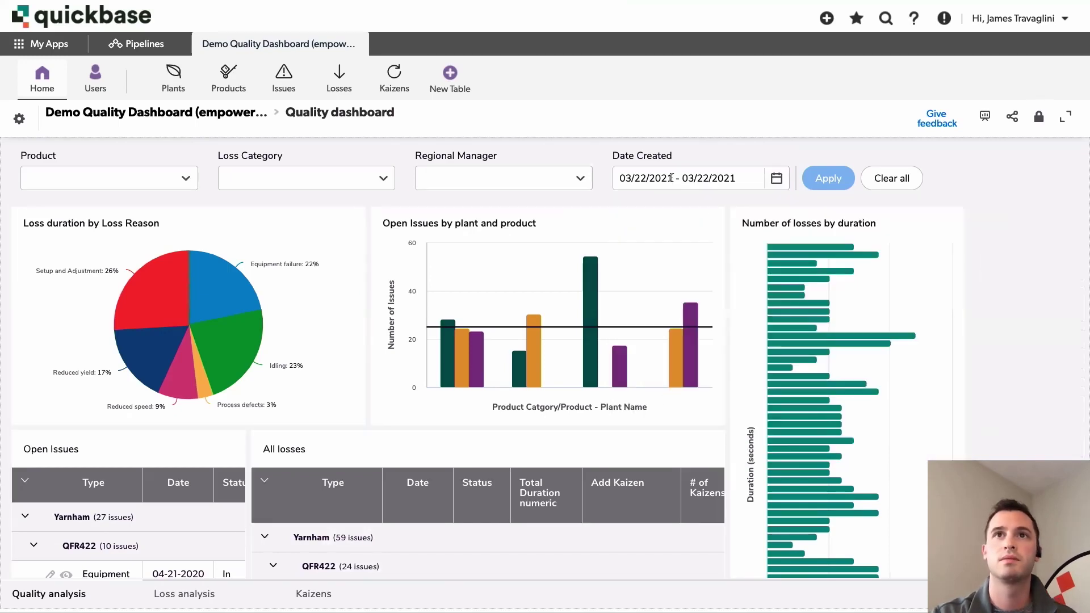
click(776, 178)
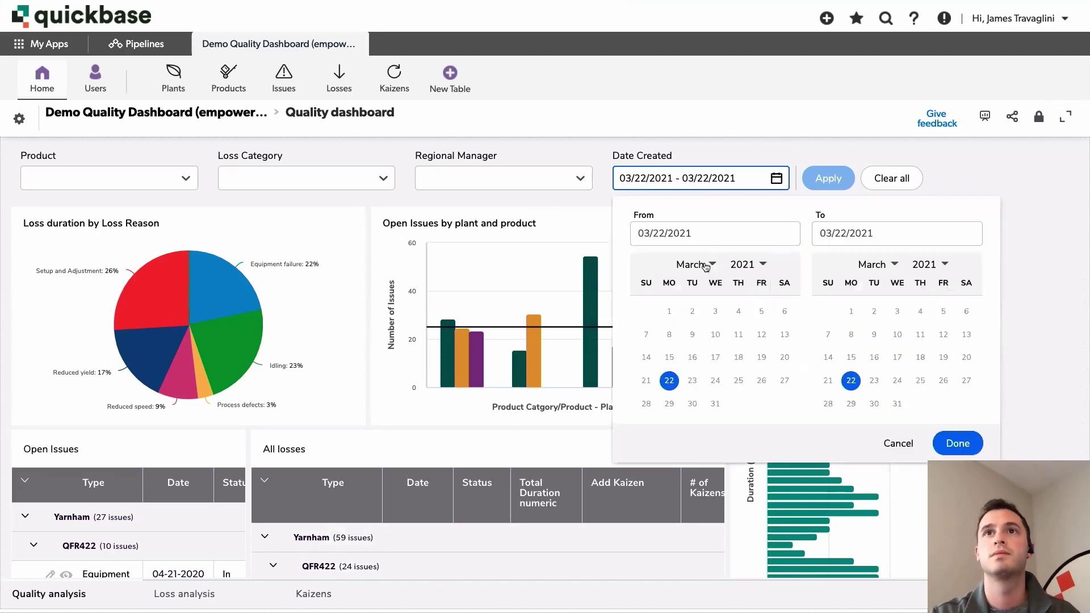
click(702, 228)
click(746, 264)
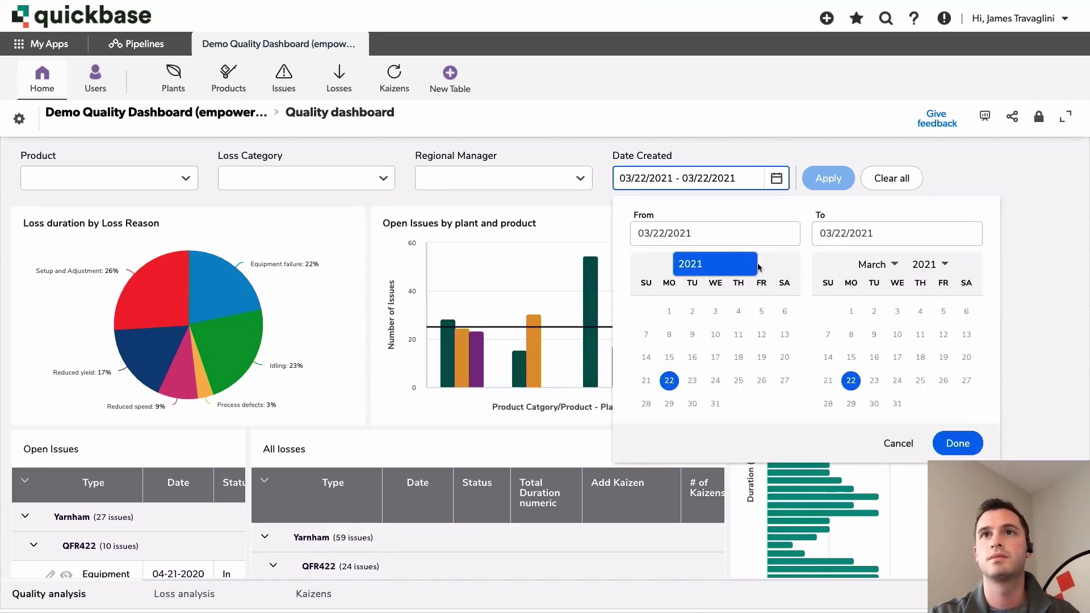
click(745, 267)
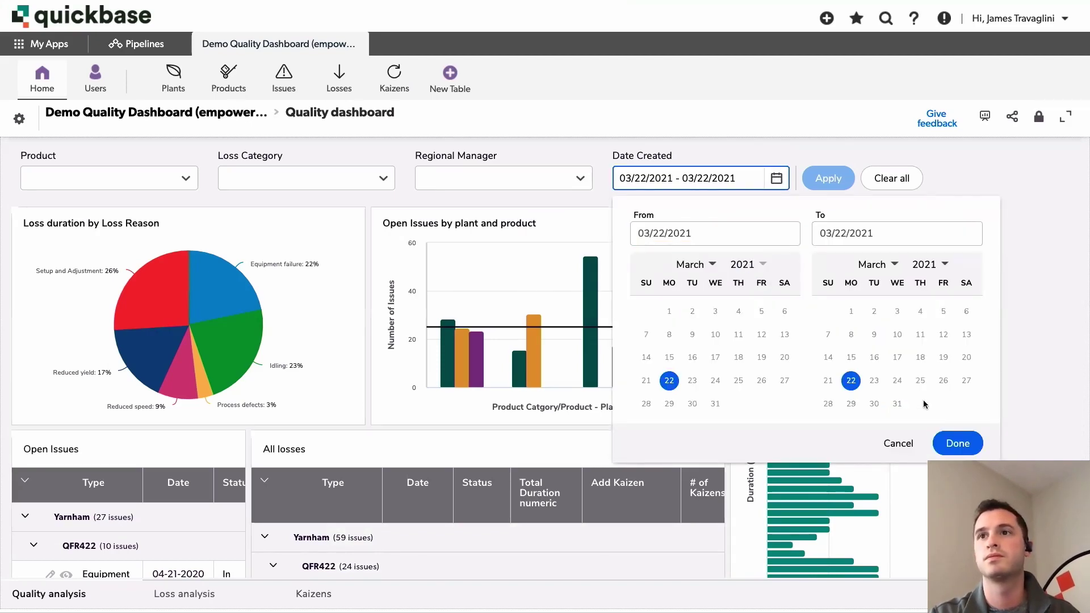
click(965, 448)
click(828, 179)
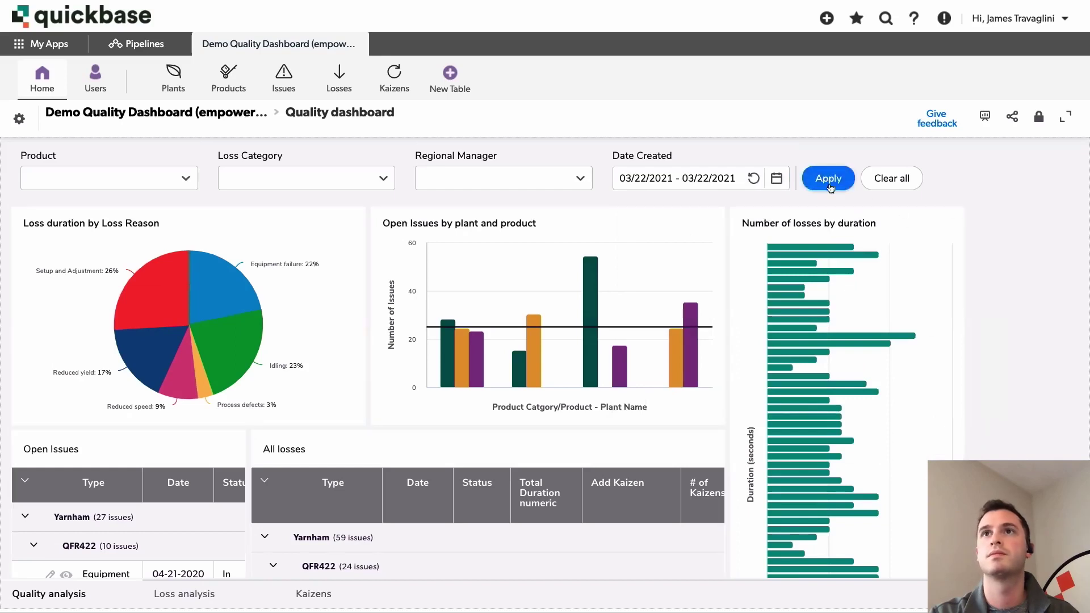